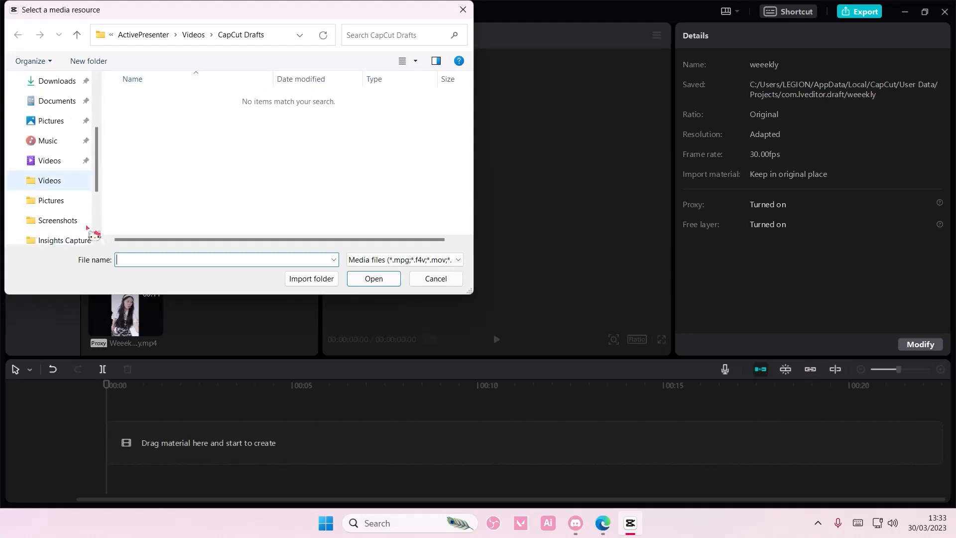
Add the 11-second Weeekkllllyyy.mp4 clip from the imported media to the timeline and mute its track.
click(49, 180)
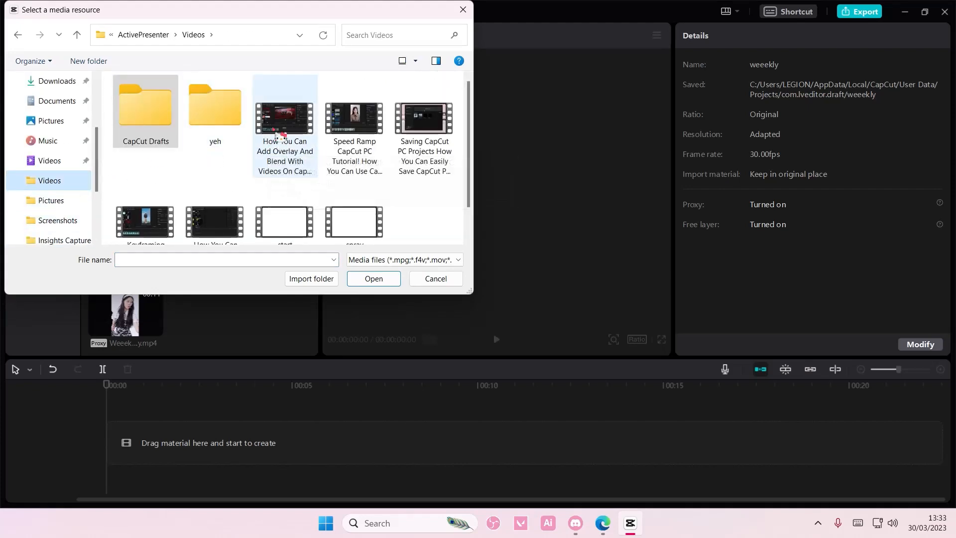
click(435, 279)
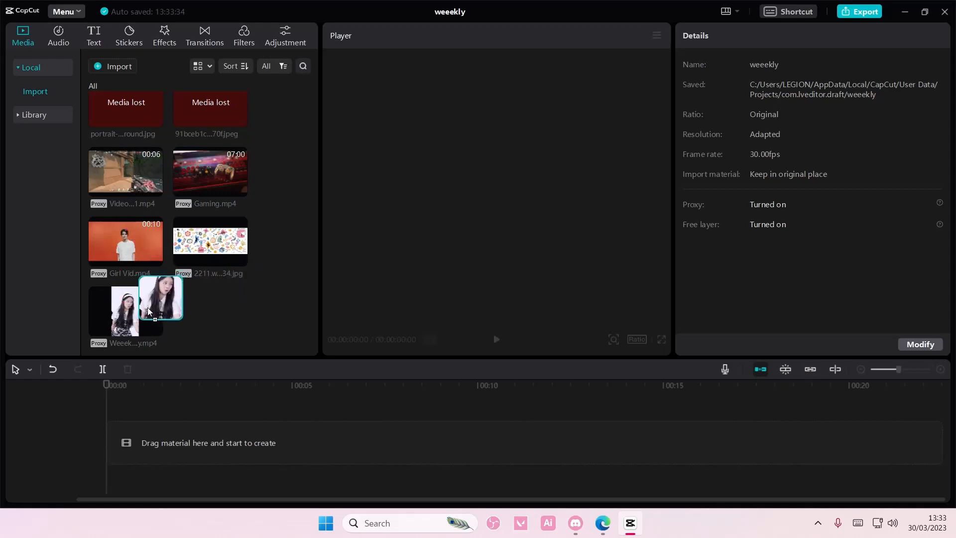
drag(147, 307, 72, 438)
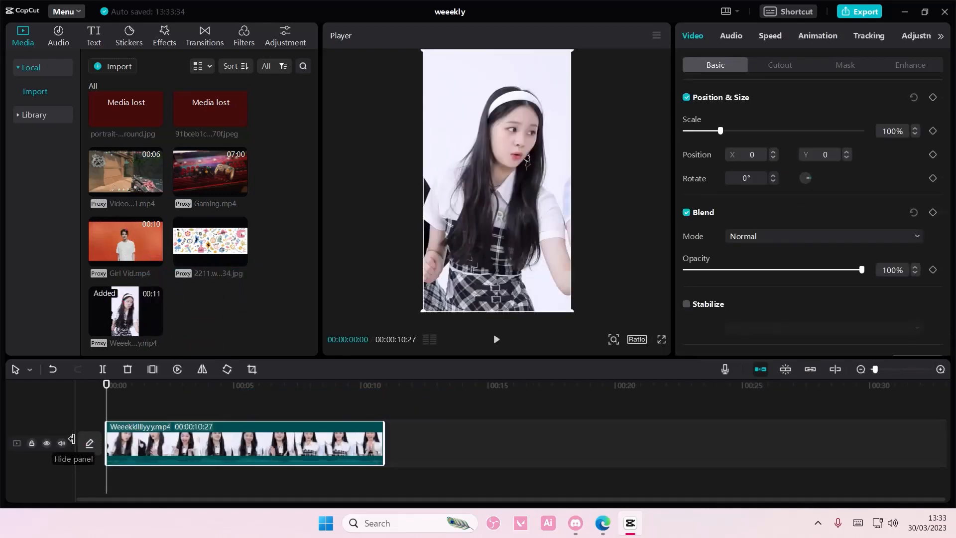
click(62, 443)
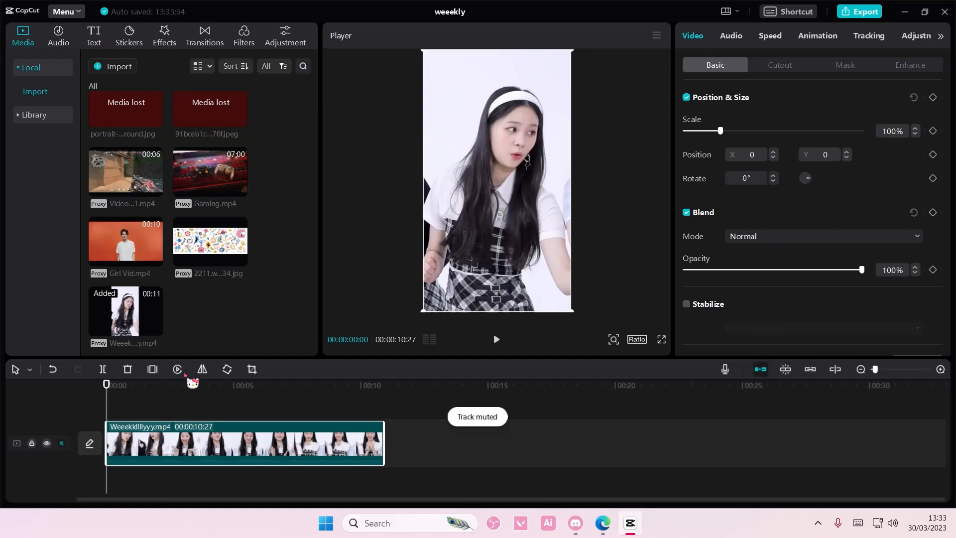
Select the clip, place the playhead at 00:00:00:28, mirror the clip horizontally and mirror it back.
click(187, 396)
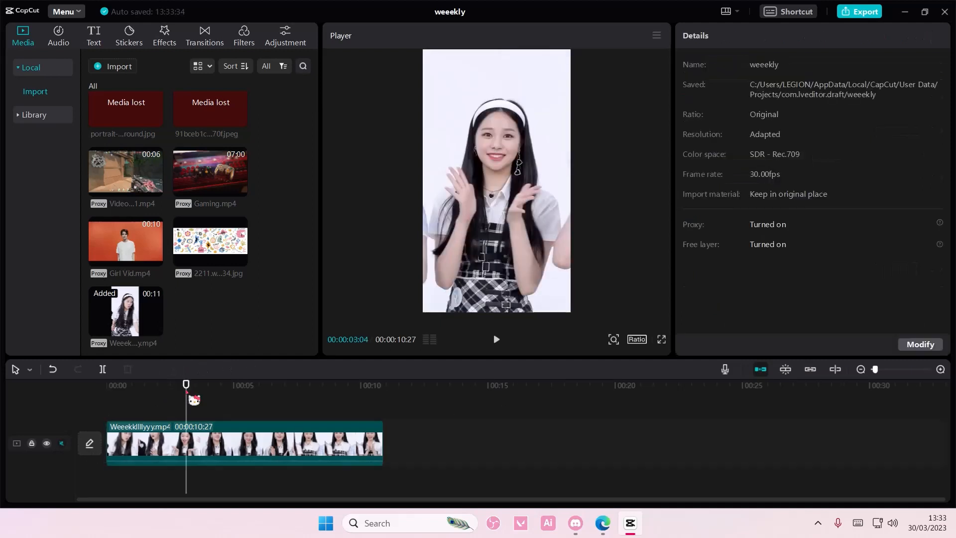
click(183, 428)
drag(185, 414, 130, 410)
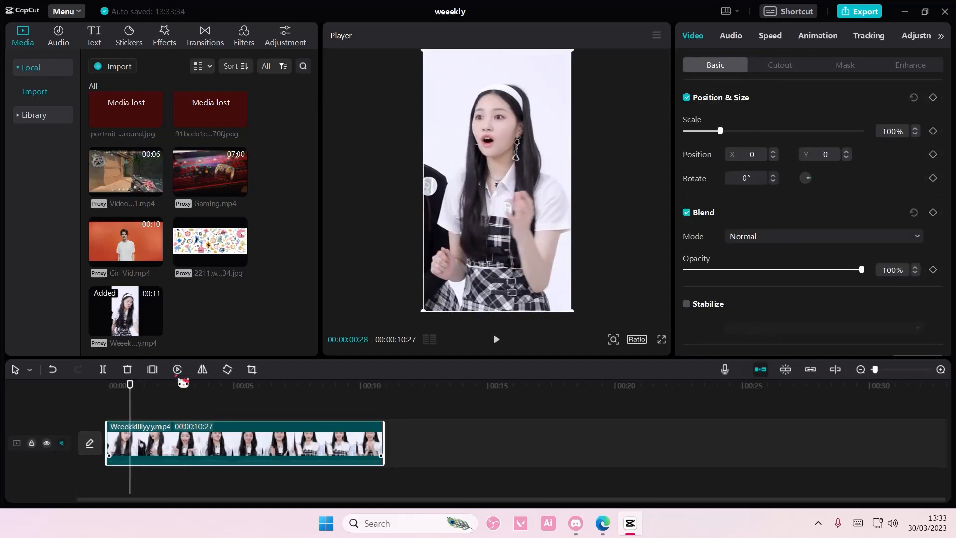
click(208, 371)
click(209, 371)
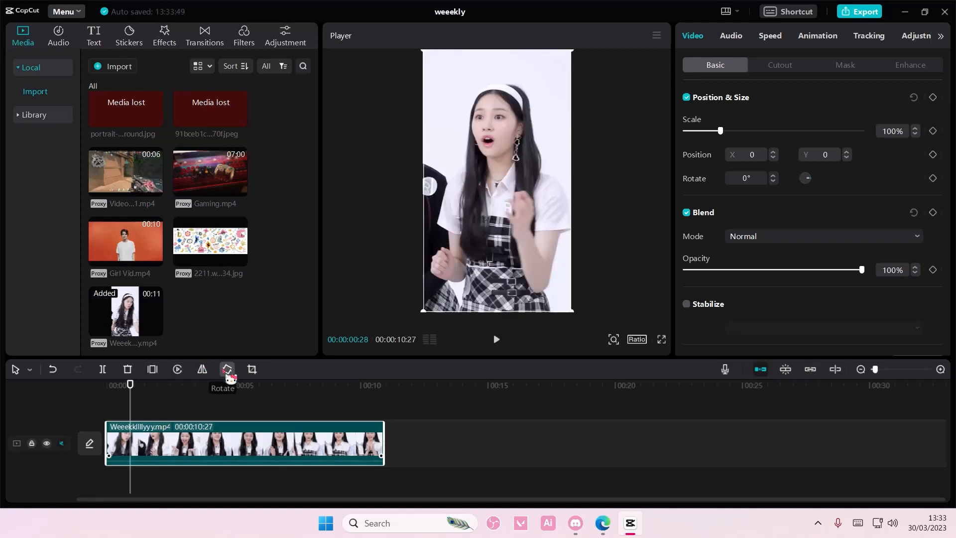
Rotate the clip in four quarter turns to 360° and confirm a full-frame crop with the Free ratio.
click(228, 371)
click(228, 371)
click(228, 371)
click(228, 371)
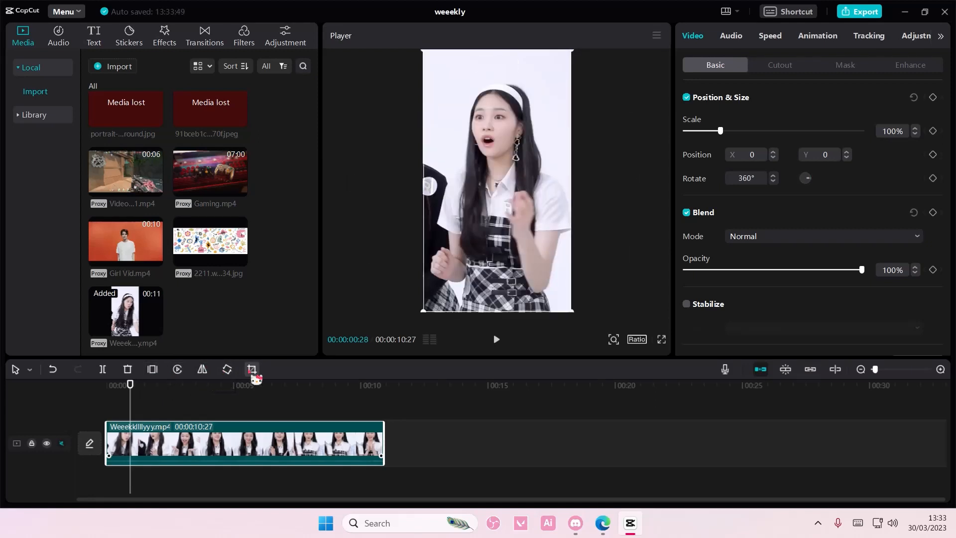
click(252, 370)
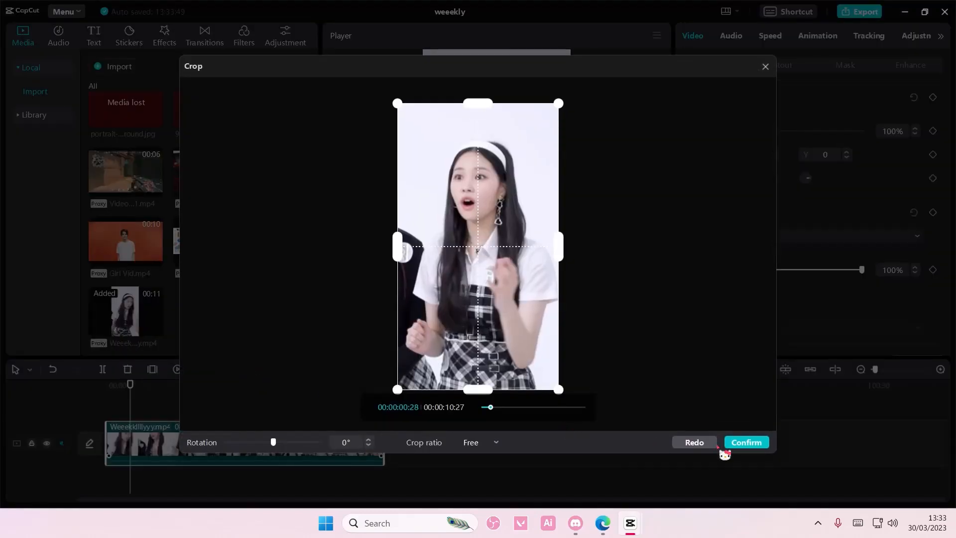
click(735, 445)
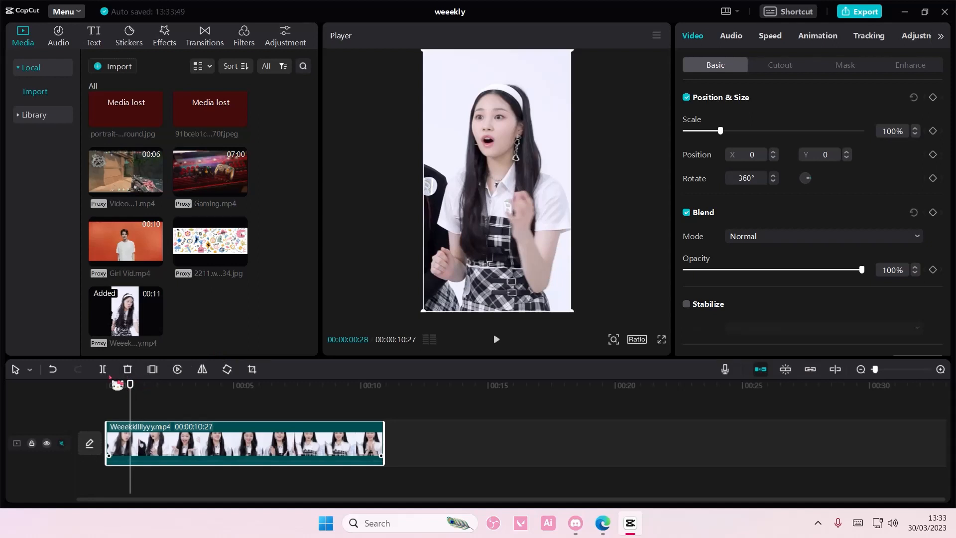
Split the clip at 00:00:00:28 and 00:00:01:28 and undo both splits.
click(103, 369)
drag(129, 400, 153, 400)
click(105, 369)
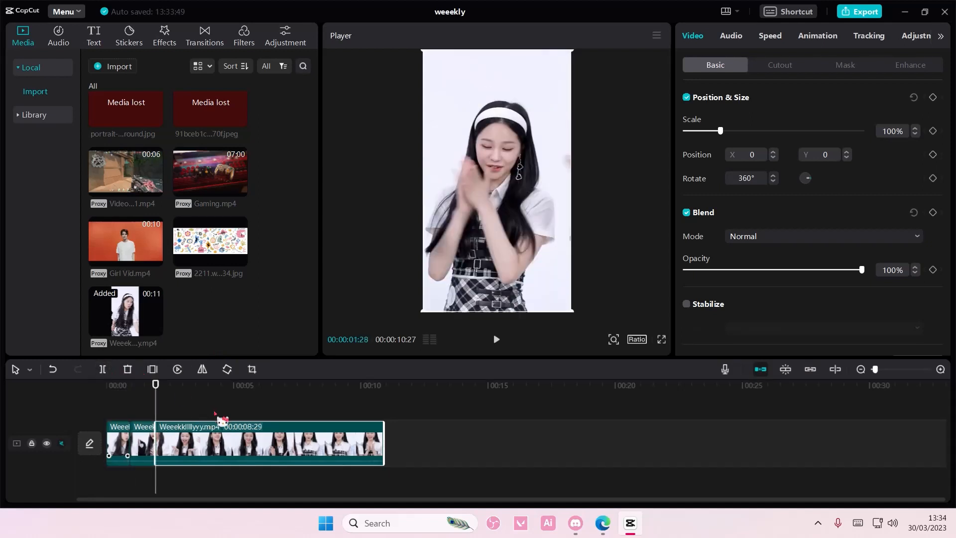
key(ctrl+z)
key(ctrl+z)
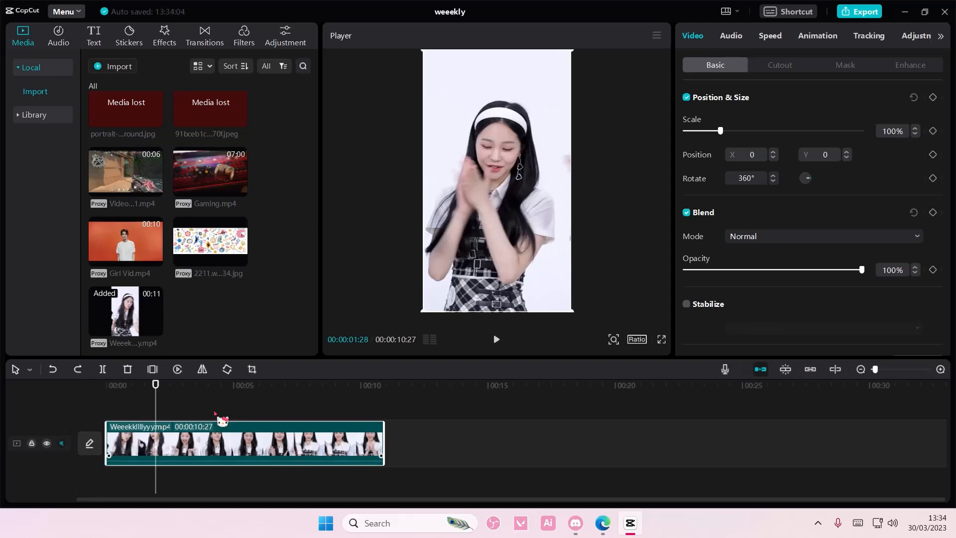
Divide the timeline clip into separate scenes automatically with Split scene.
right_click(229, 442)
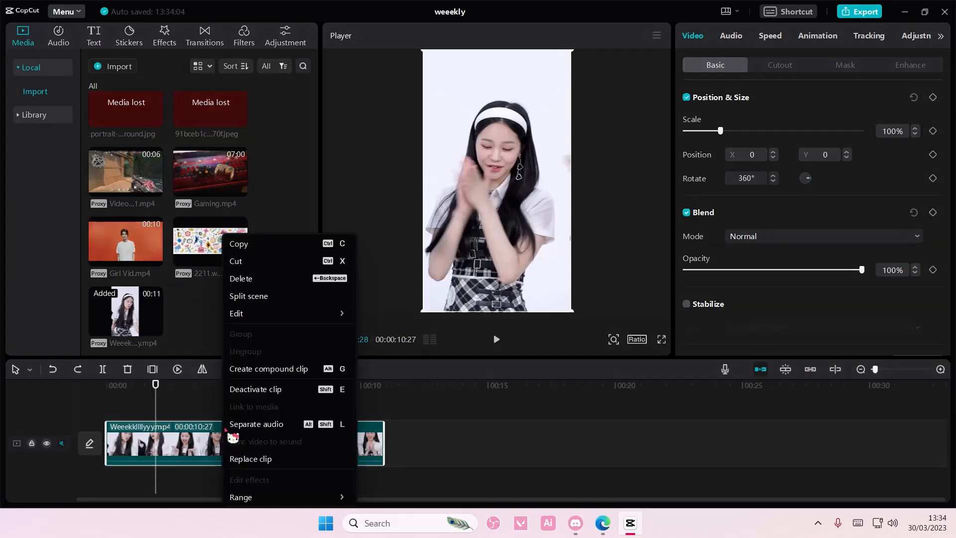
click(249, 296)
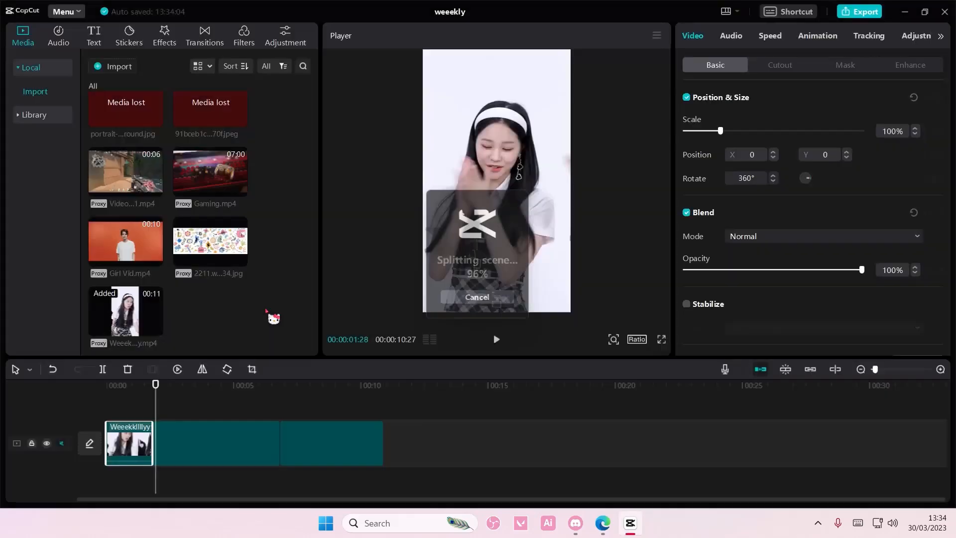
drag(158, 411, 126, 404)
click(180, 415)
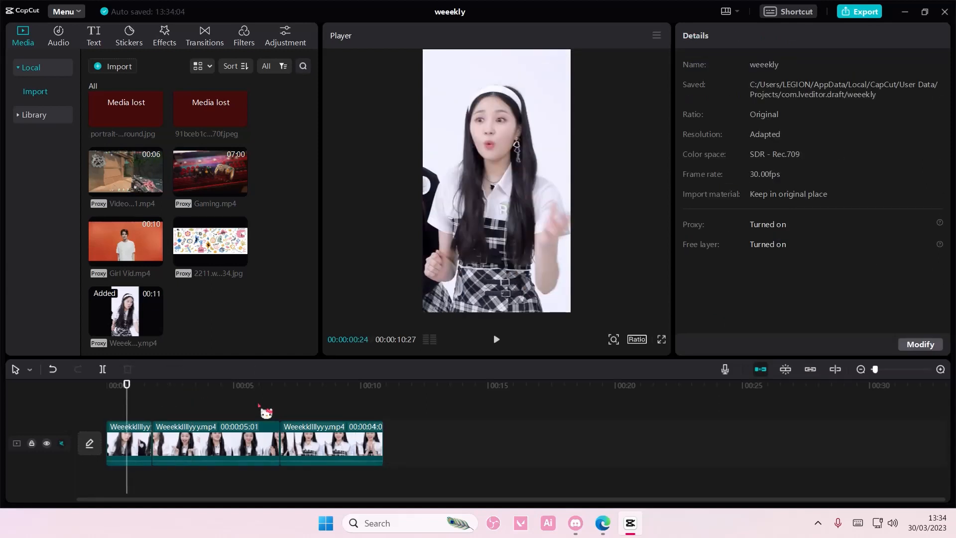
Add a Position & Size keyframe to the middle segment at 00:00:01:24 and enlarge its scale at a later point.
click(230, 434)
click(151, 417)
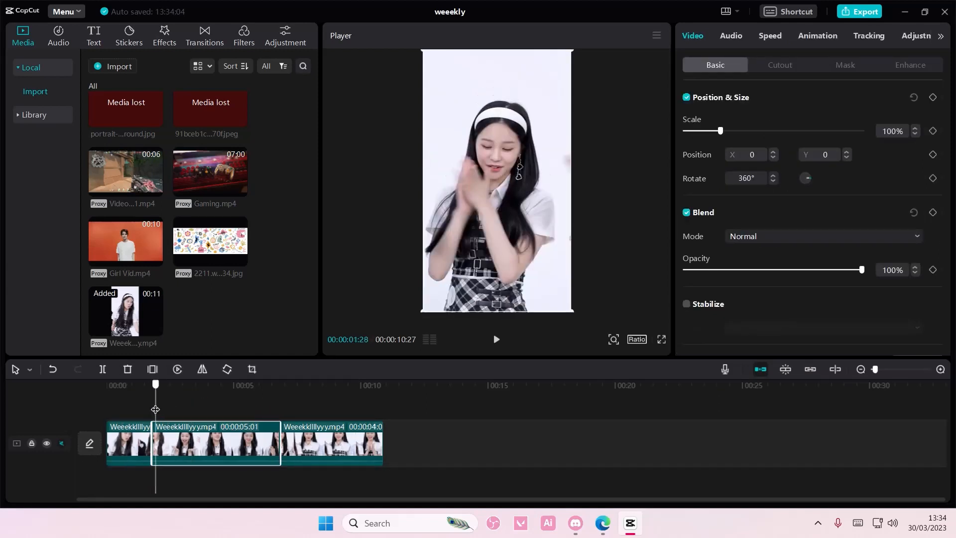
click(934, 98)
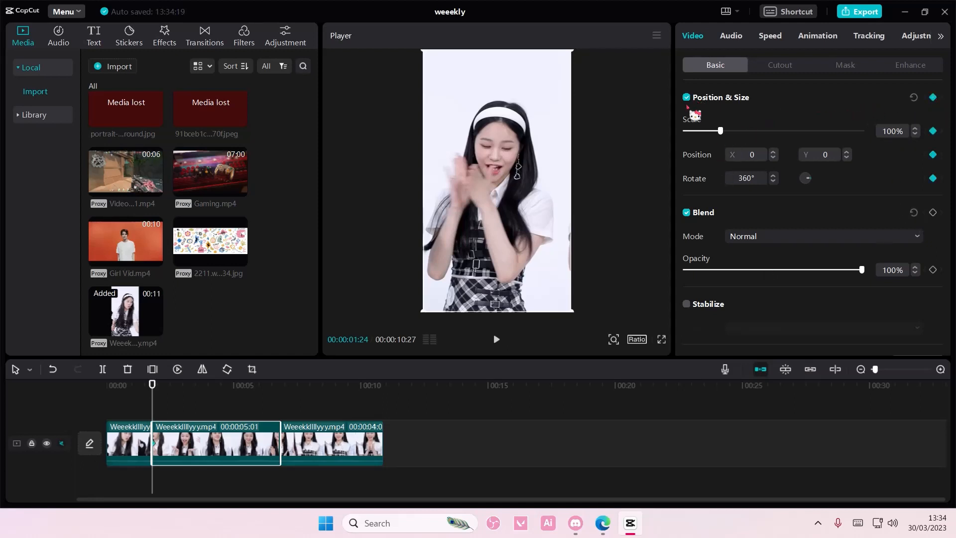
drag(213, 397, 225, 400)
drag(721, 131, 743, 131)
Play back the zoom animation from the start of the middle segment.
click(182, 406)
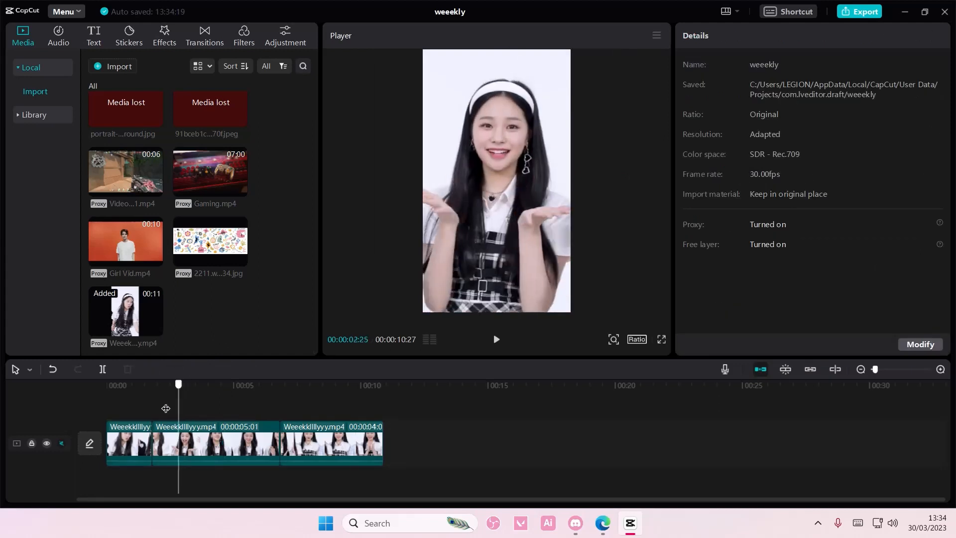
click(153, 409)
key(space)
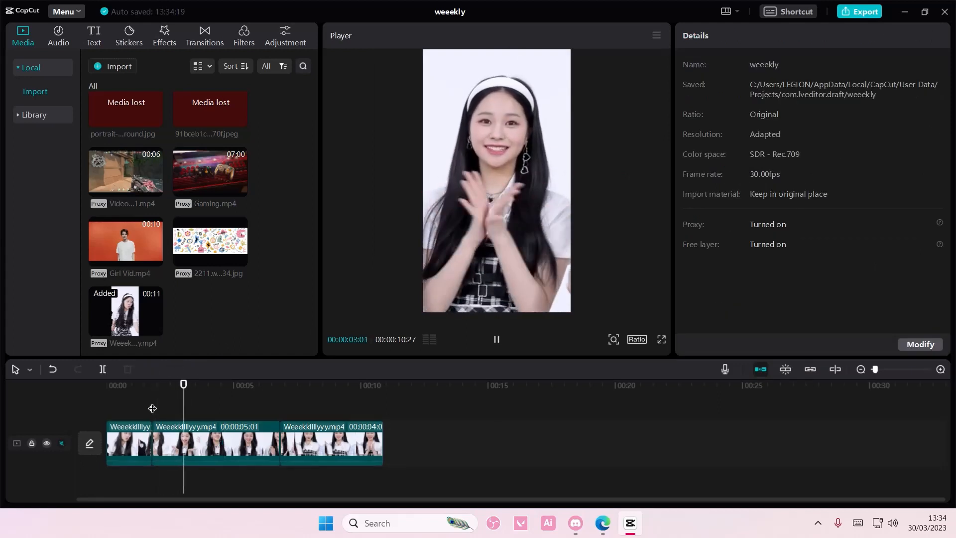
key(space)
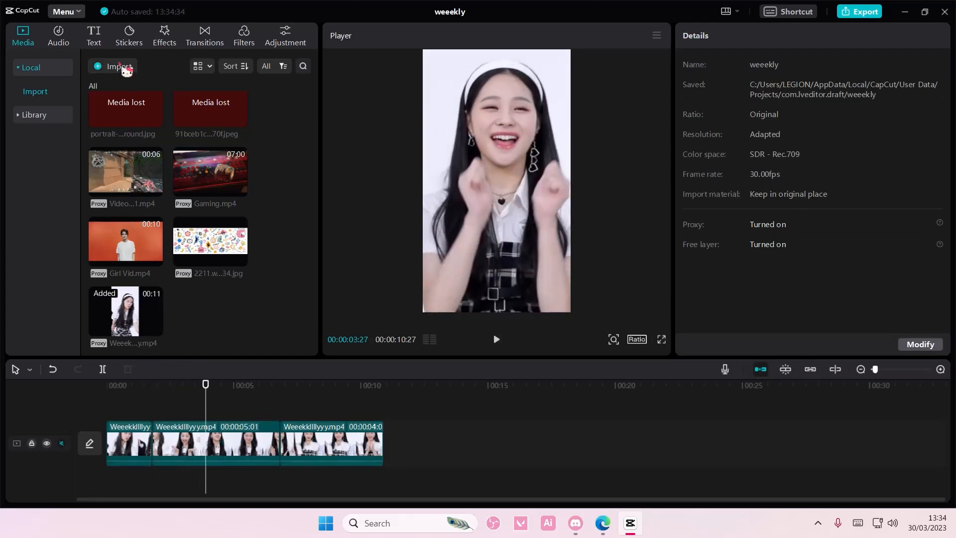
Add a default text clip at 00:00:03:27 and change its wording to "jihan weeekly".
click(94, 39)
click(132, 116)
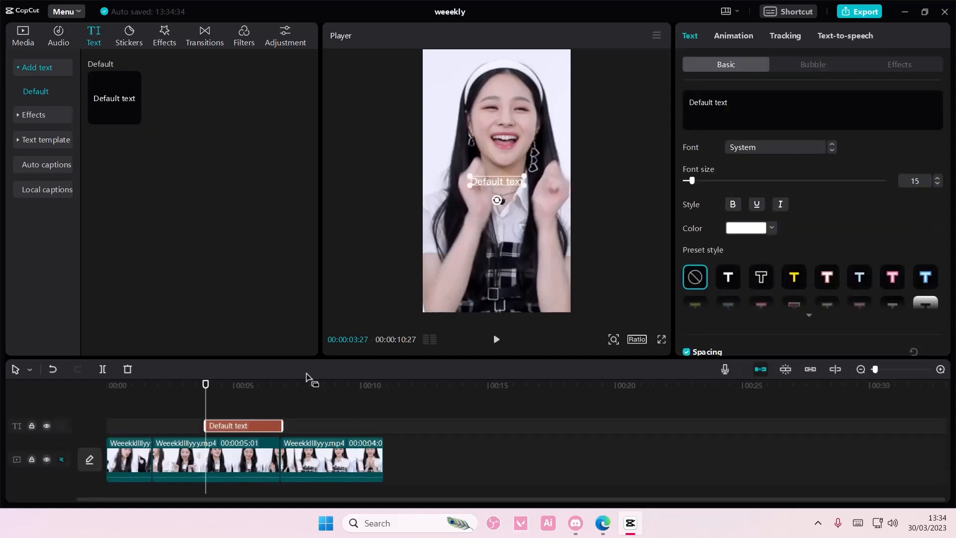
click(734, 115)
text(ji)
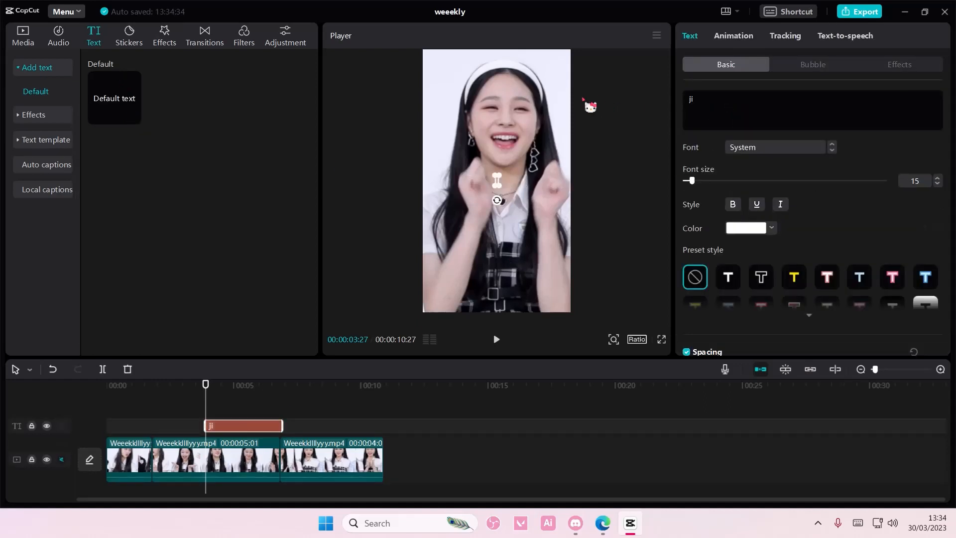
text(han weeekly)
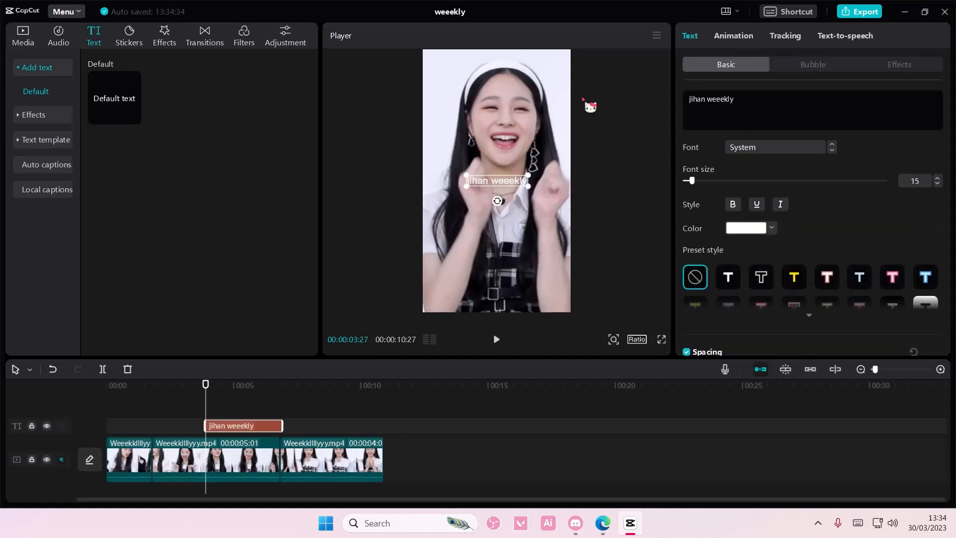
Try out fonts for the text, choosing the MagazineLetter font with a font size of 20.
click(752, 150)
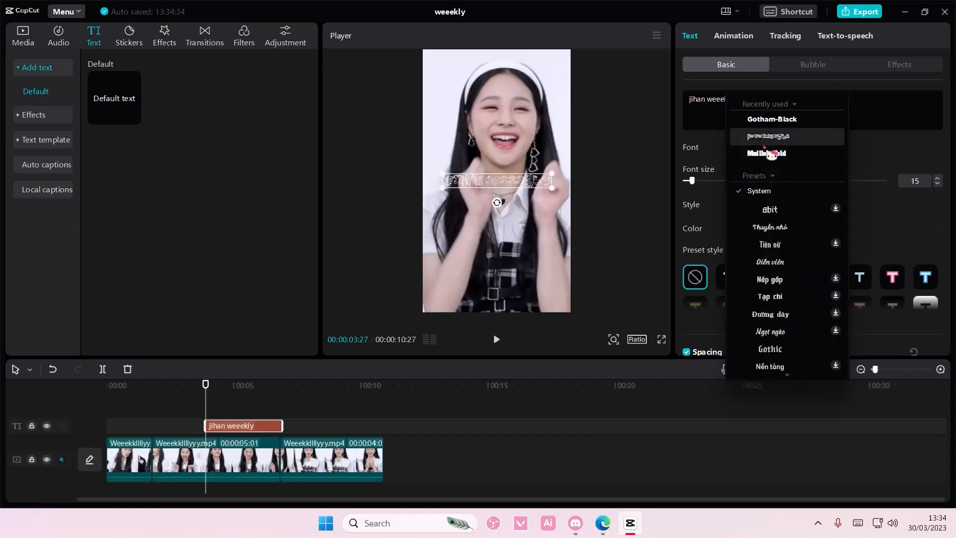
click(768, 152)
drag(693, 187, 702, 188)
click(792, 152)
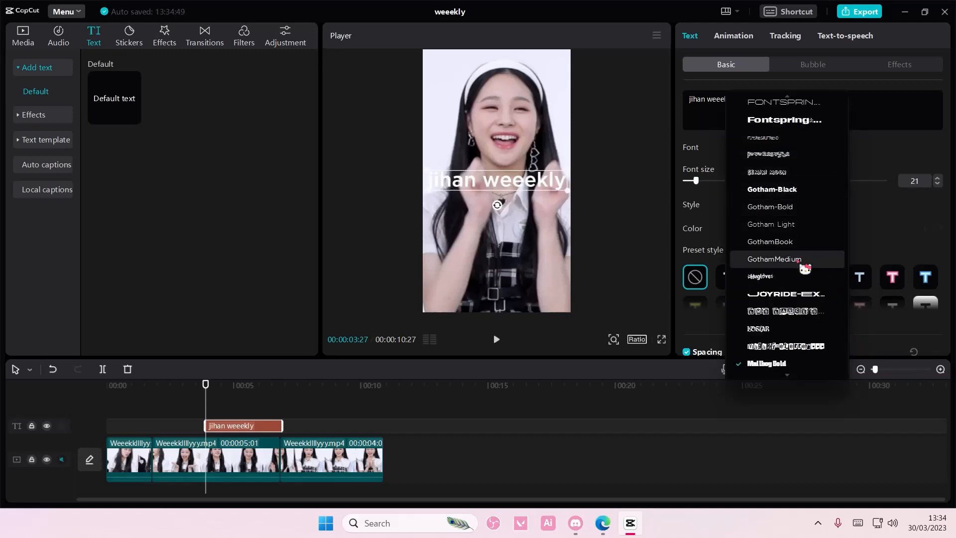
scroll(804, 260, down, 2)
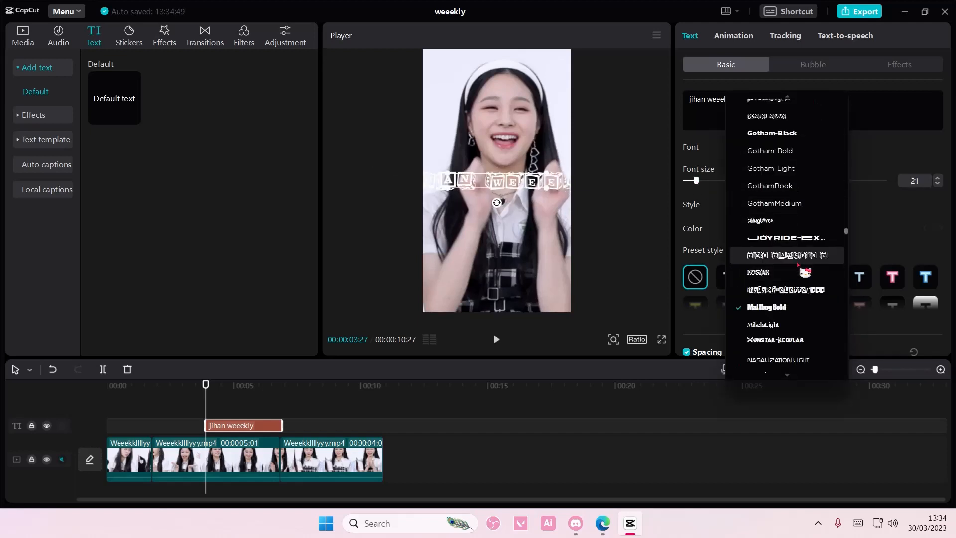
click(799, 289)
drag(698, 188, 697, 187)
Try the text colors AB7433, FFCDD2 and 0D0D0D, and set the color to reddish brown 744747.
scroll(741, 234, down, 2)
scroll(744, 237, down, 2)
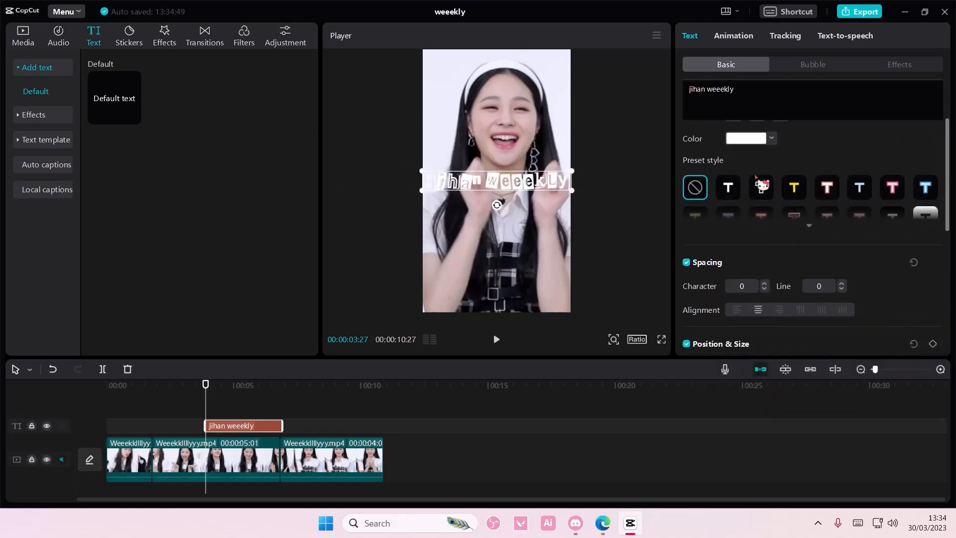
click(772, 139)
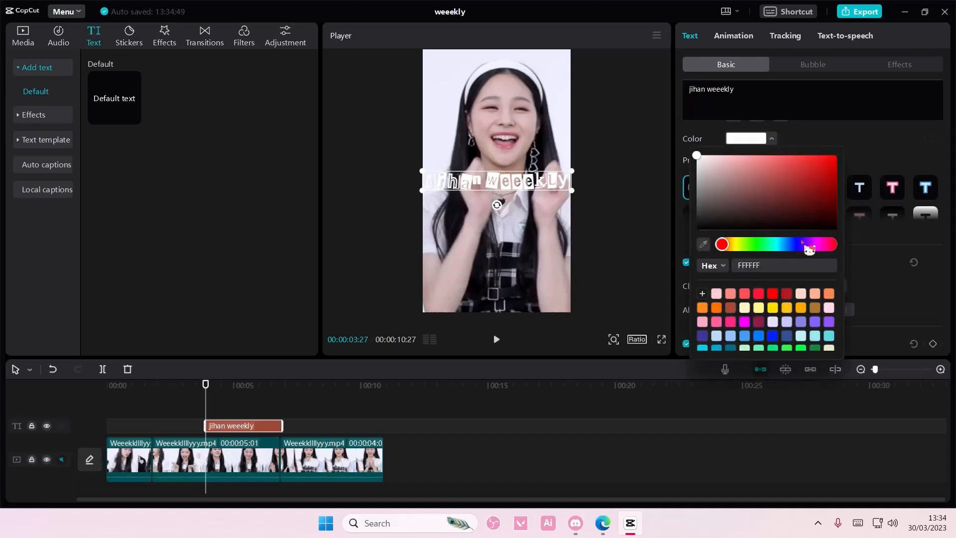
click(816, 308)
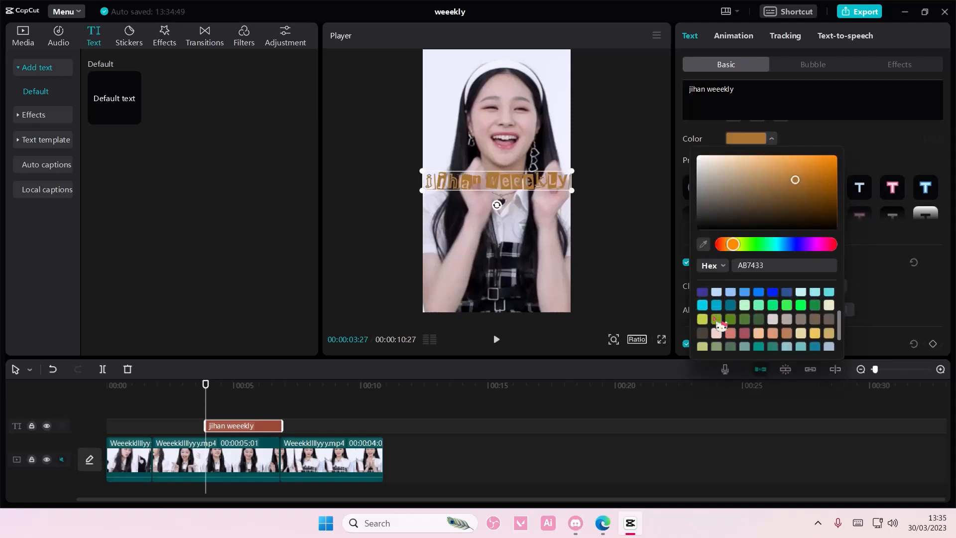
click(716, 295)
scroll(750, 307, down, 2)
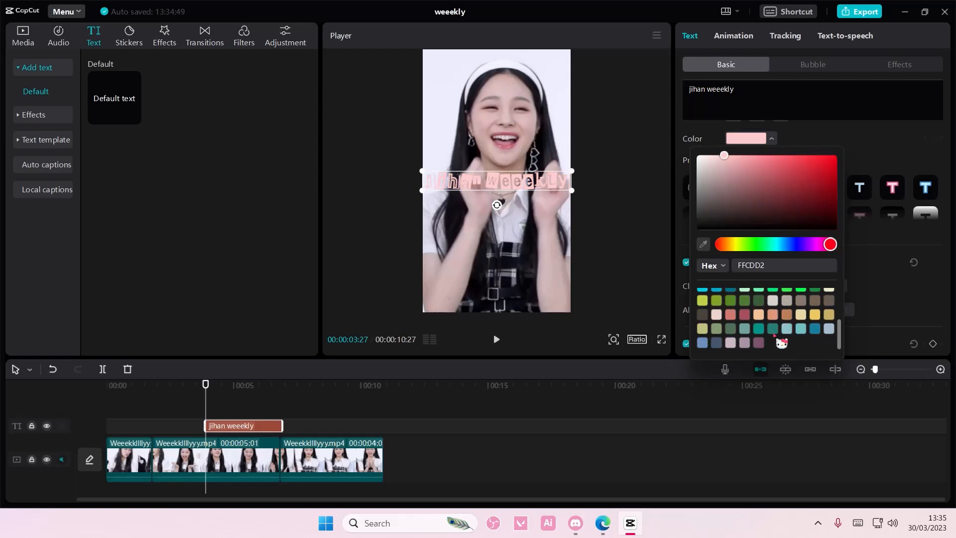
scroll(758, 298, up, 3)
drag(730, 198, 697, 230)
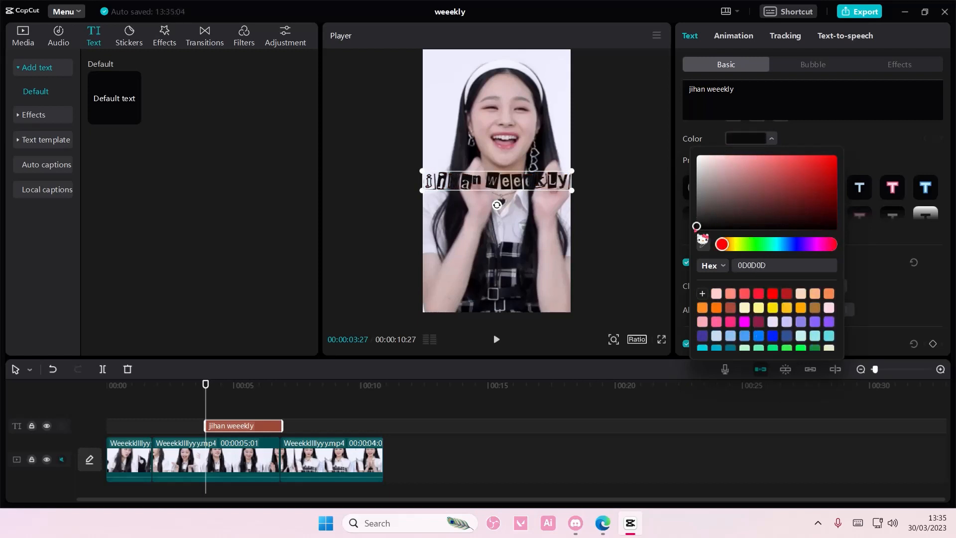
mouse_move(764, 202)
mouse_down()
mouse_move(794, 207)
mouse_move(751, 196)
mouse_up()
click(865, 152)
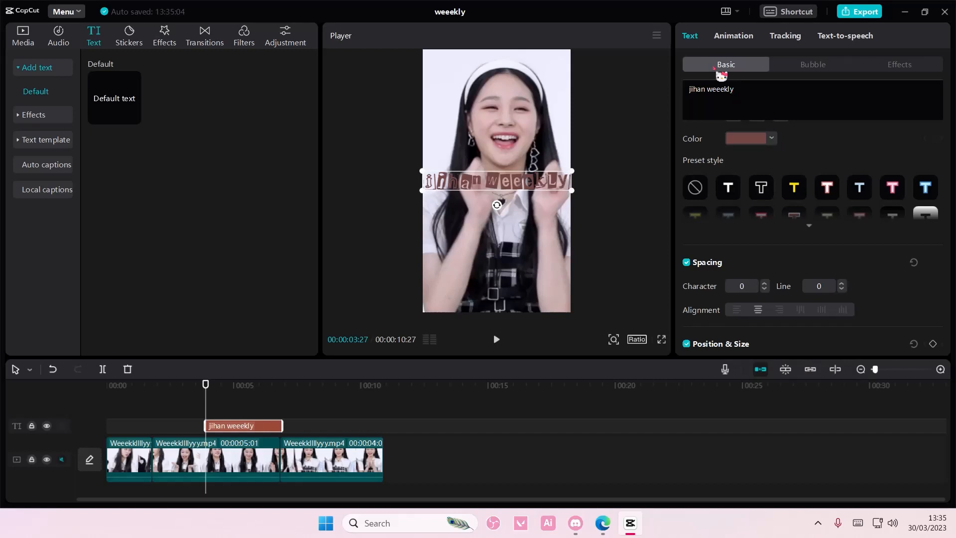
click(774, 140)
click(806, 138)
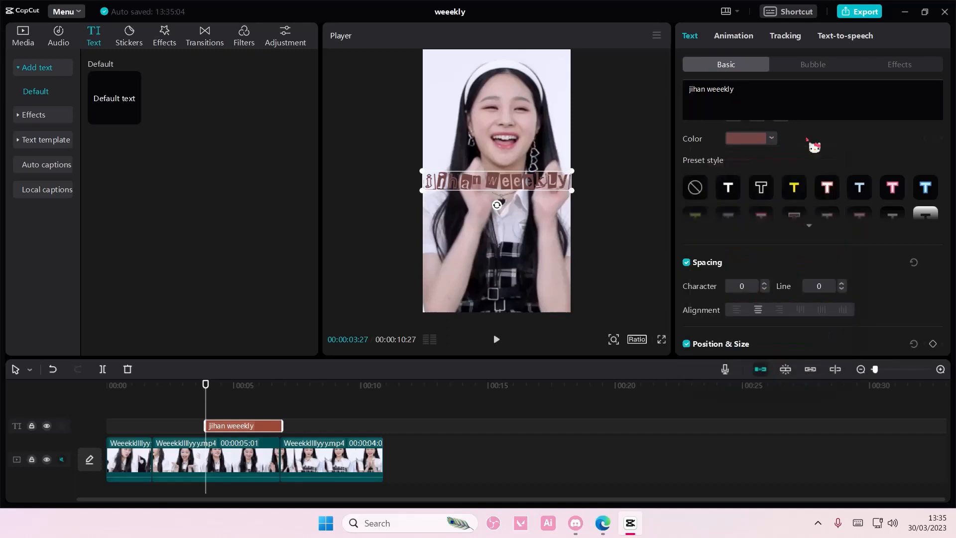
click(752, 142)
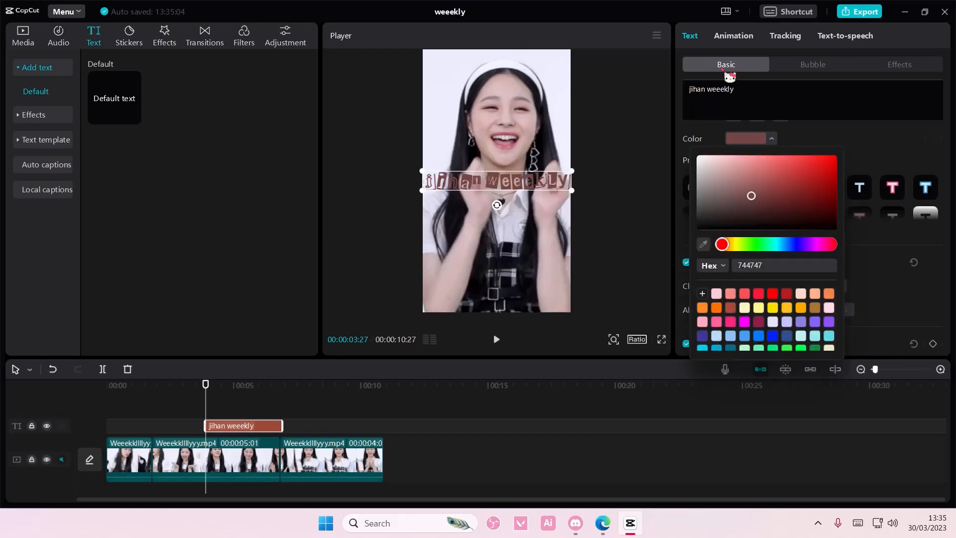
click(748, 100)
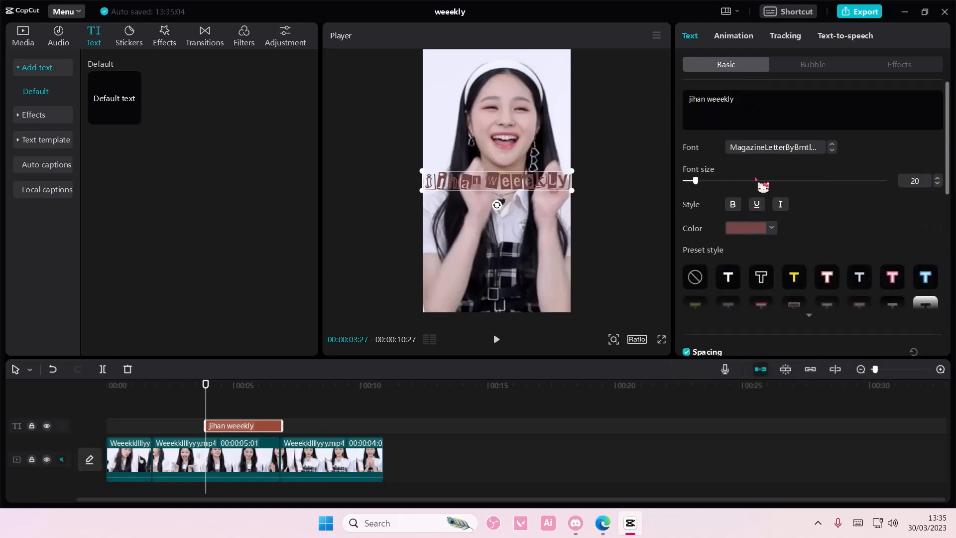
Restyle the text in white Gotham-Black and move it down to the subject's chest in the frame.
click(784, 146)
click(785, 134)
click(768, 230)
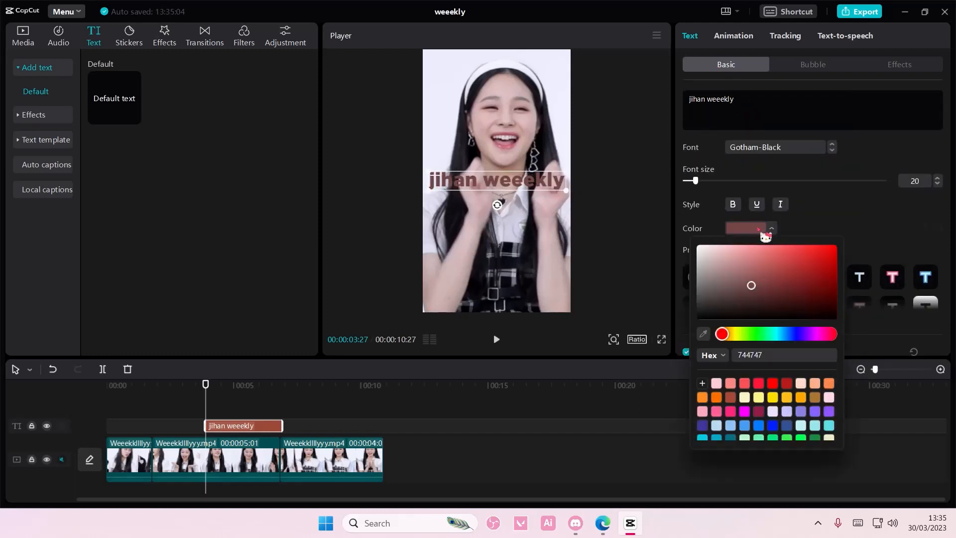
drag(737, 266, 690, 247)
click(666, 202)
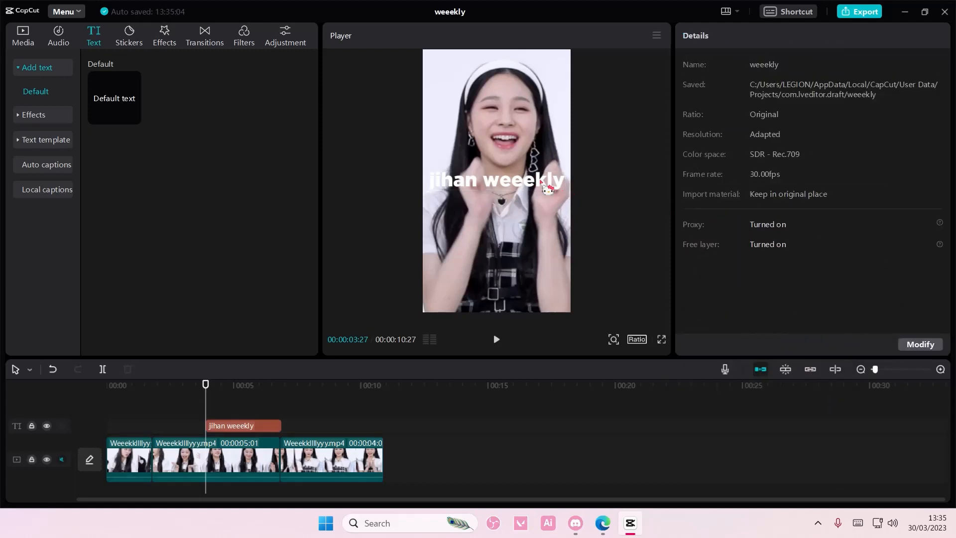
drag(543, 183, 547, 241)
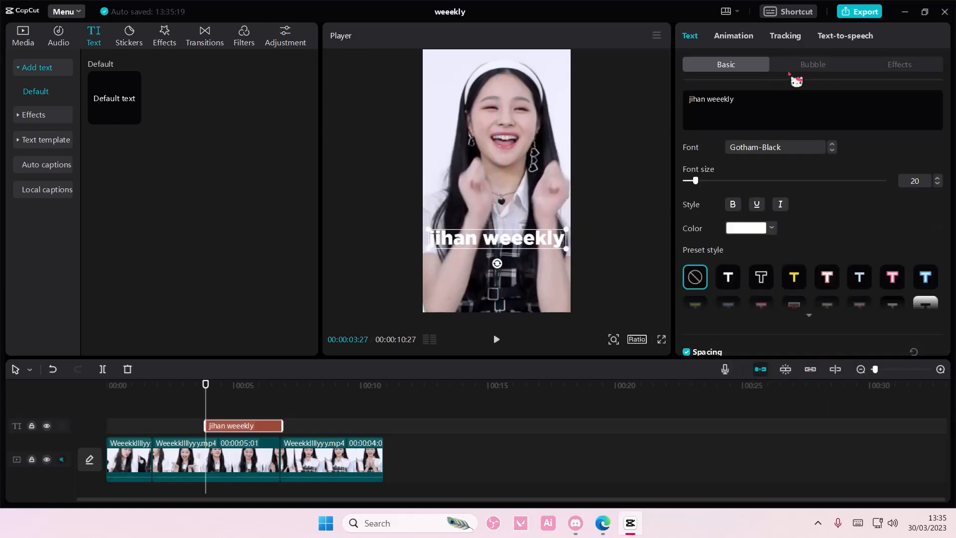
Try the green, dark red and peach text effects on the title, and apply the pink style with the light pink outline.
click(891, 65)
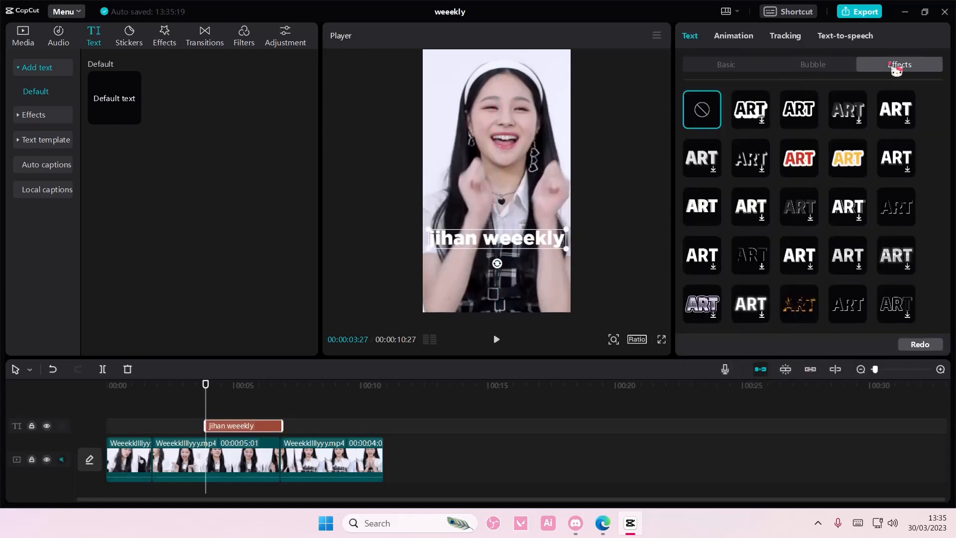
scroll(816, 180, down, 10)
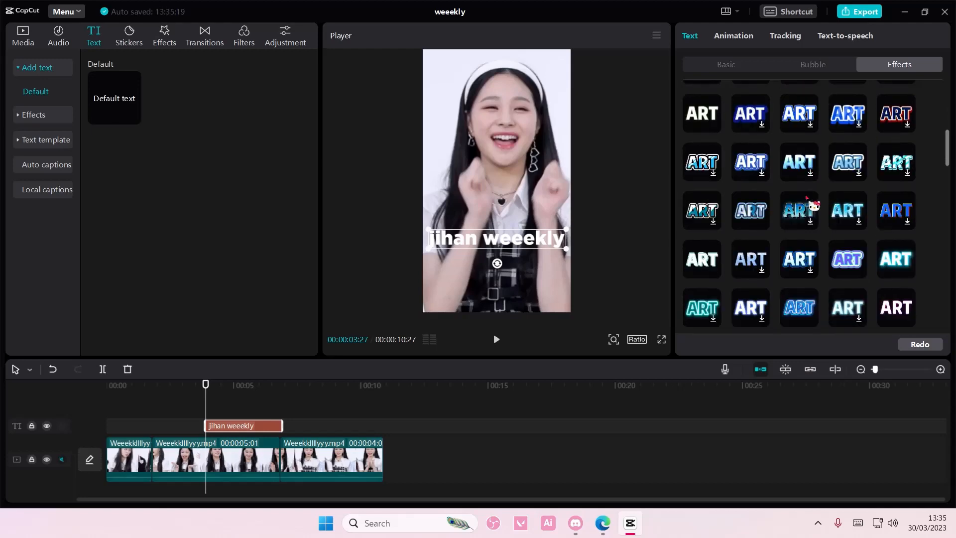
scroll(817, 222, down, 1)
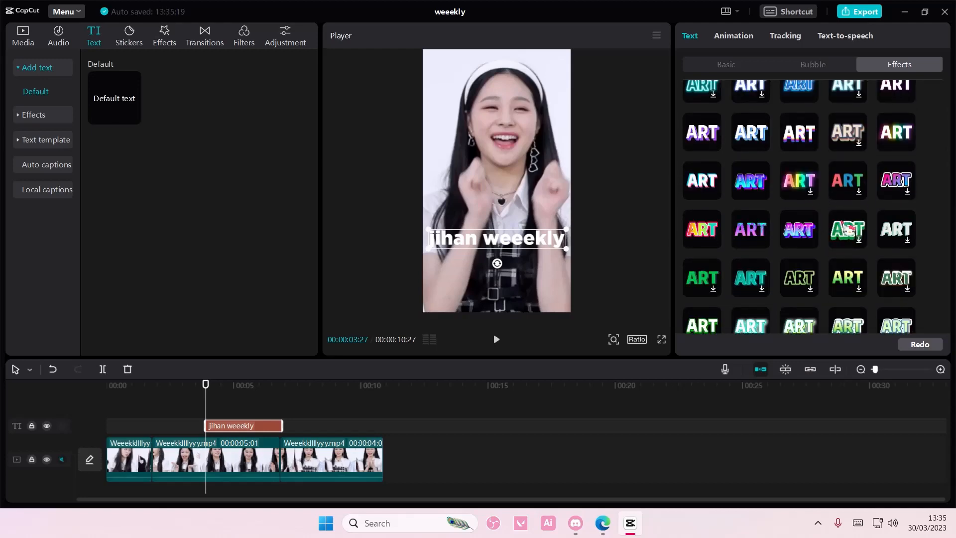
click(849, 229)
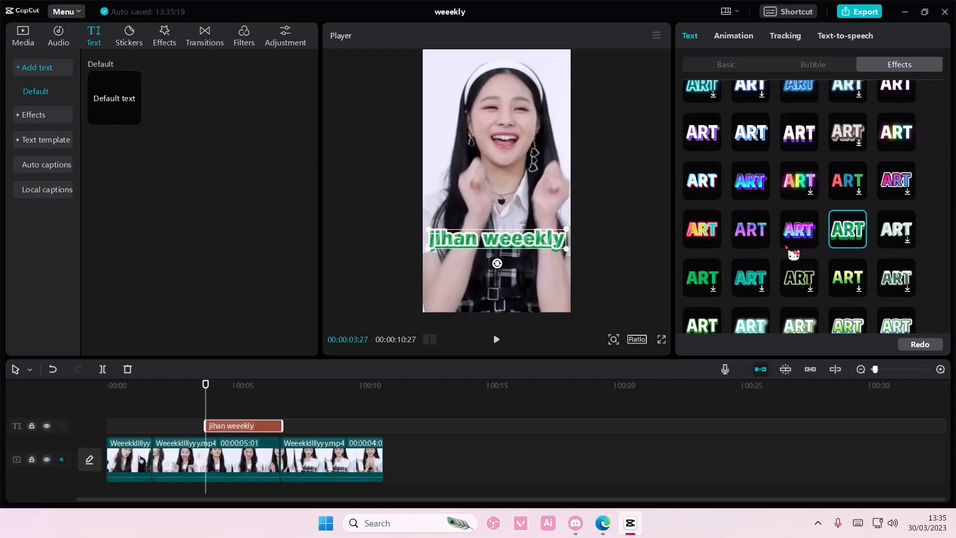
scroll(787, 247, down, 8)
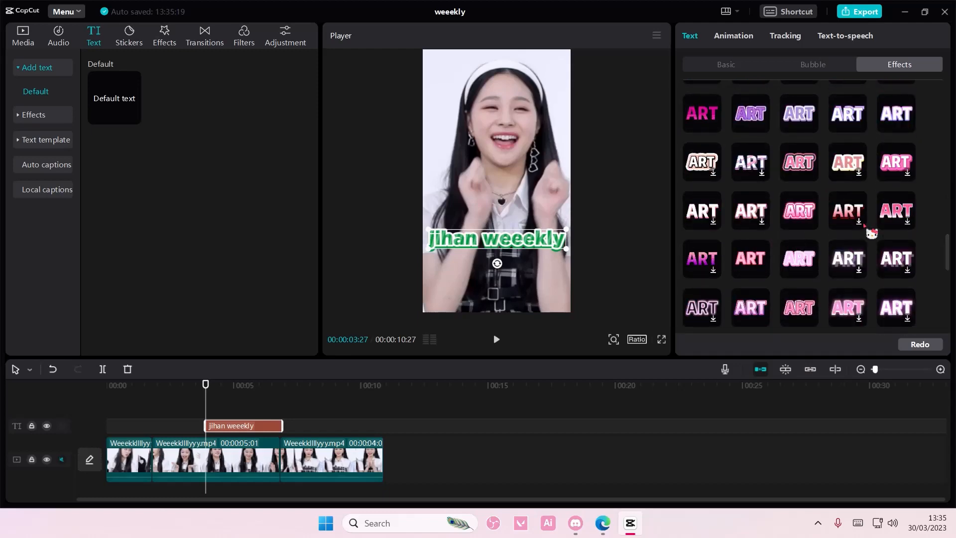
click(852, 215)
click(855, 169)
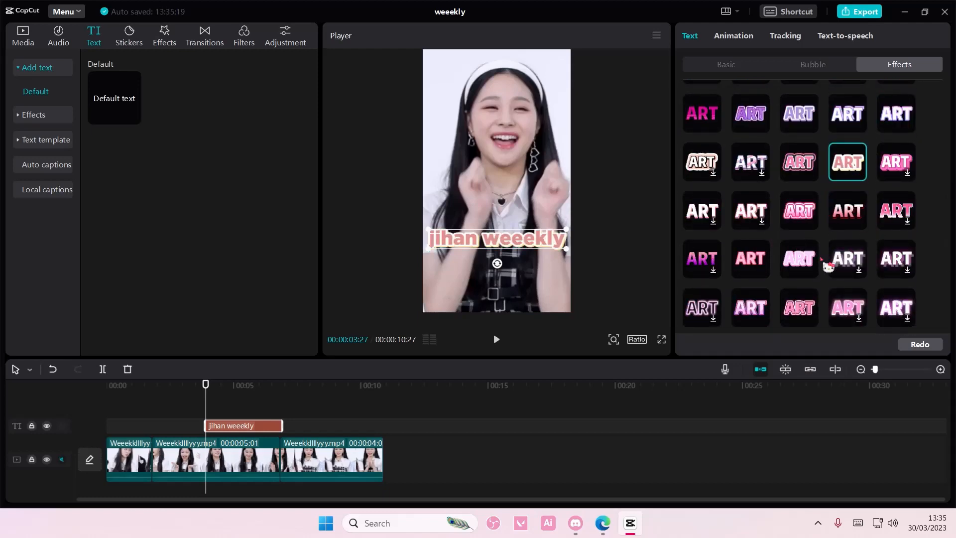
click(848, 309)
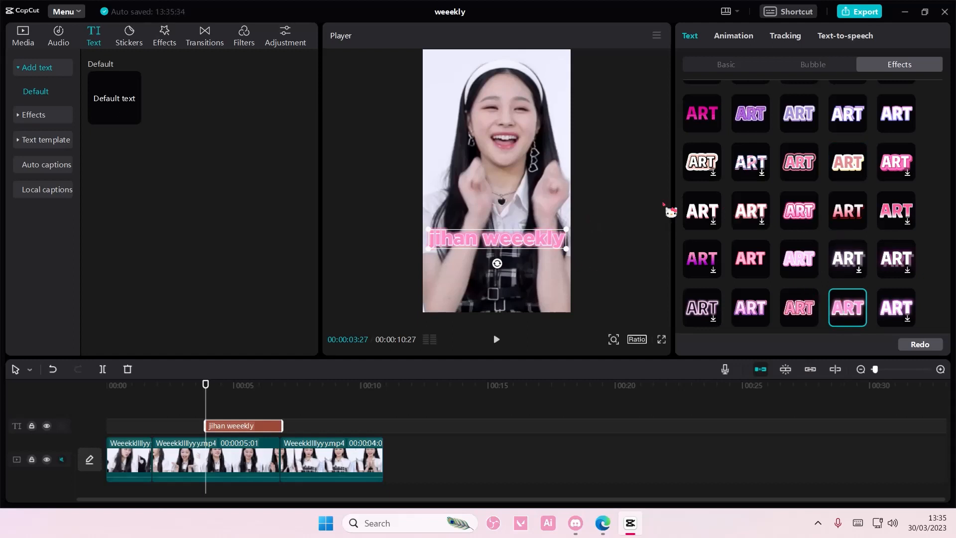
Add the trending Halo Blur video effect to the timeline above the title text, starting at 00:00:03:27.
click(169, 42)
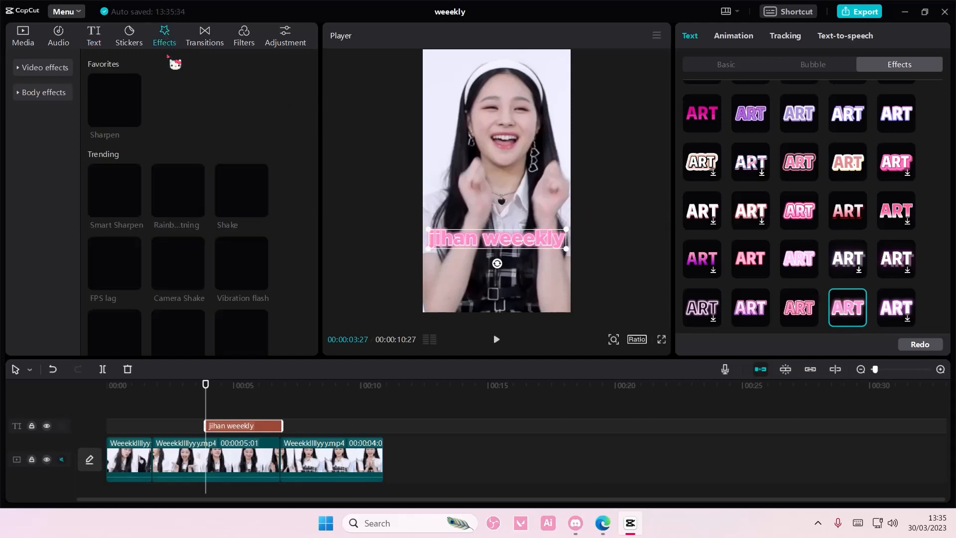
scroll(283, 132, down, 1)
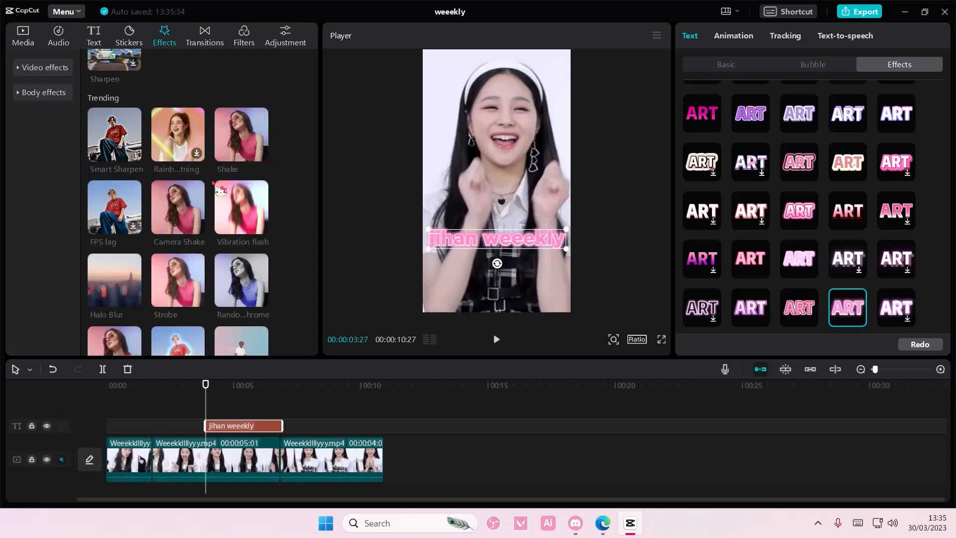
scroll(218, 199, down, 1)
click(135, 246)
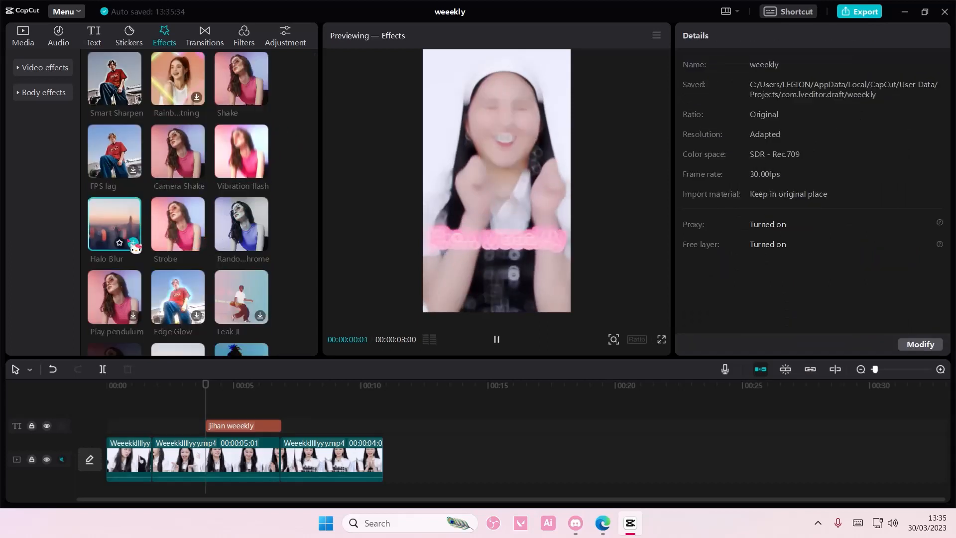
drag(133, 242, 269, 396)
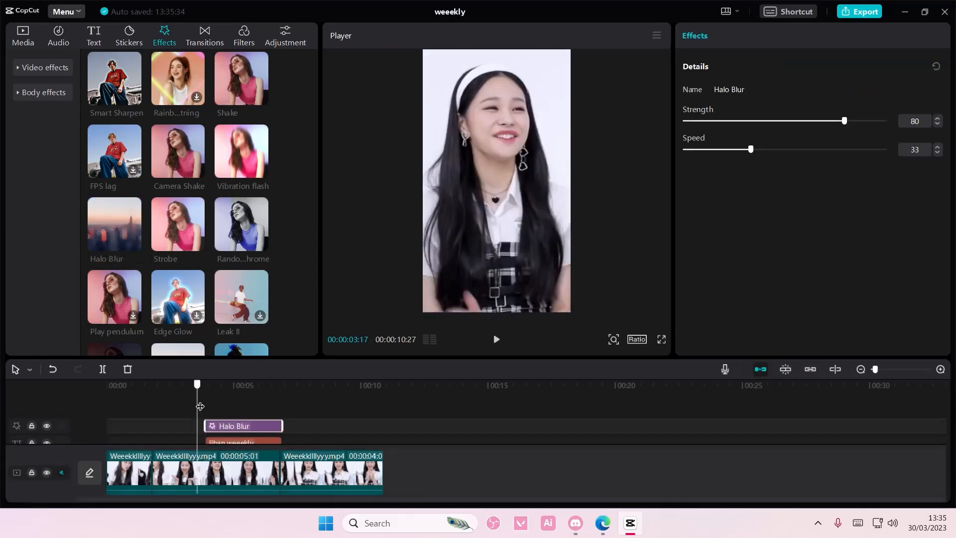
Shorten the Halo Blur effect clip to about half a second and place it at the start of the middle segment.
click(186, 427)
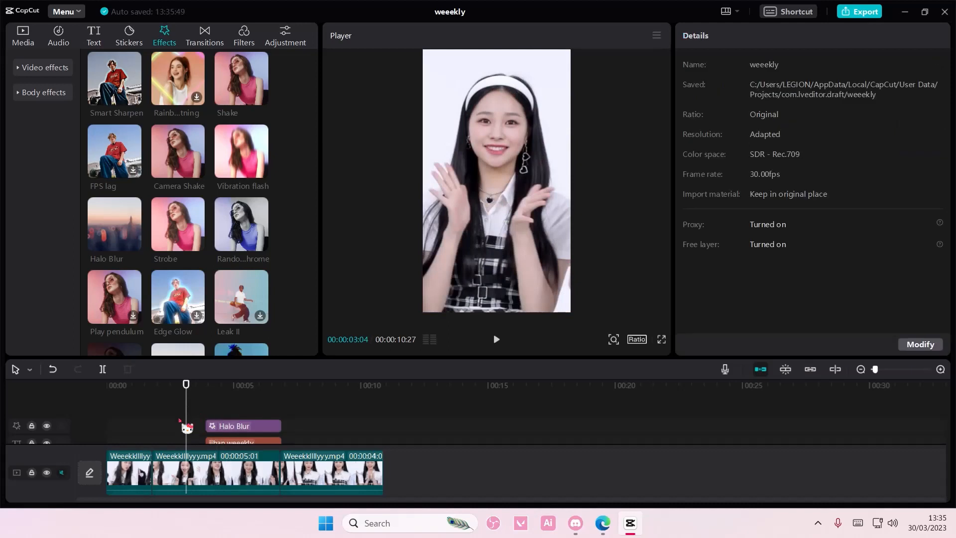
drag(226, 426, 164, 427)
click(146, 386)
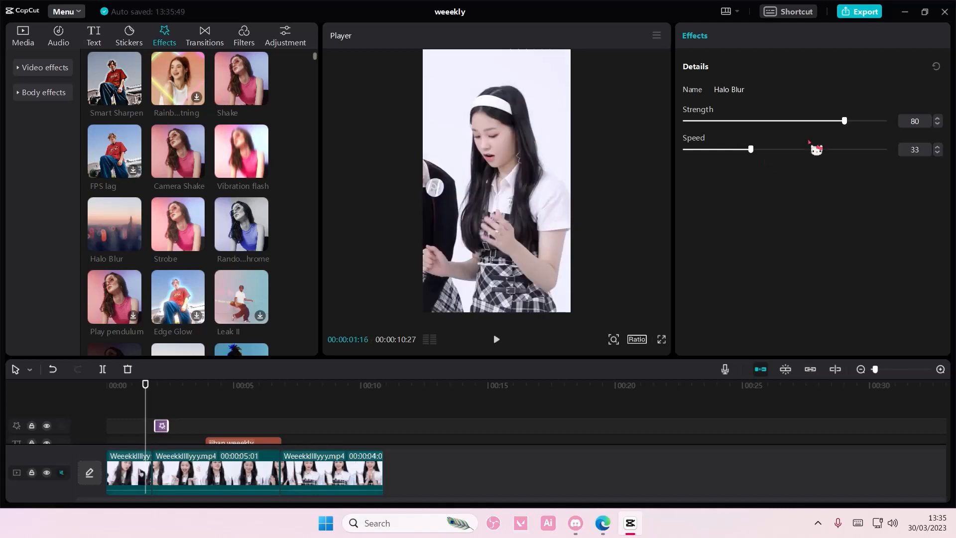
click(151, 394)
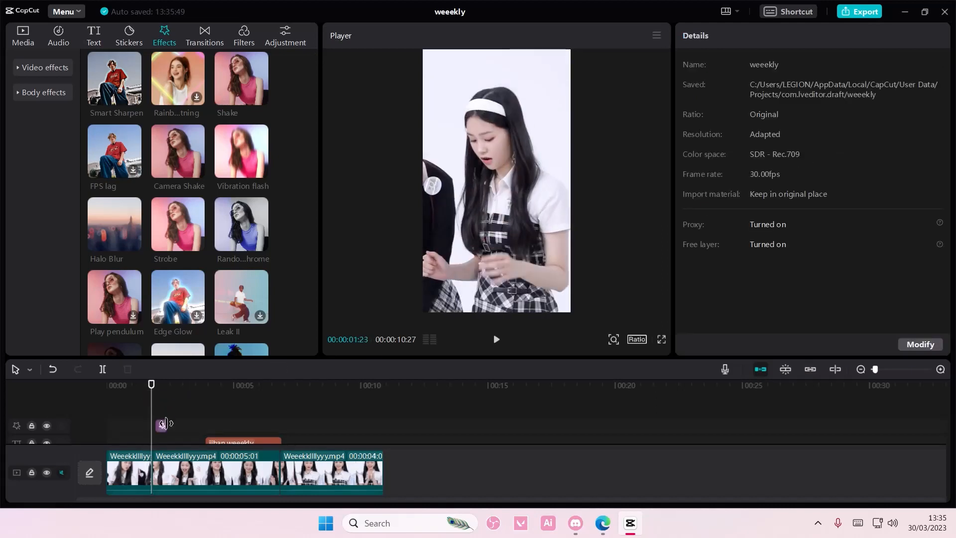
Set the Halo Blur effect's strength to 26 and speed to 23, and play it back.
click(166, 424)
click(157, 411)
drag(845, 123, 732, 162)
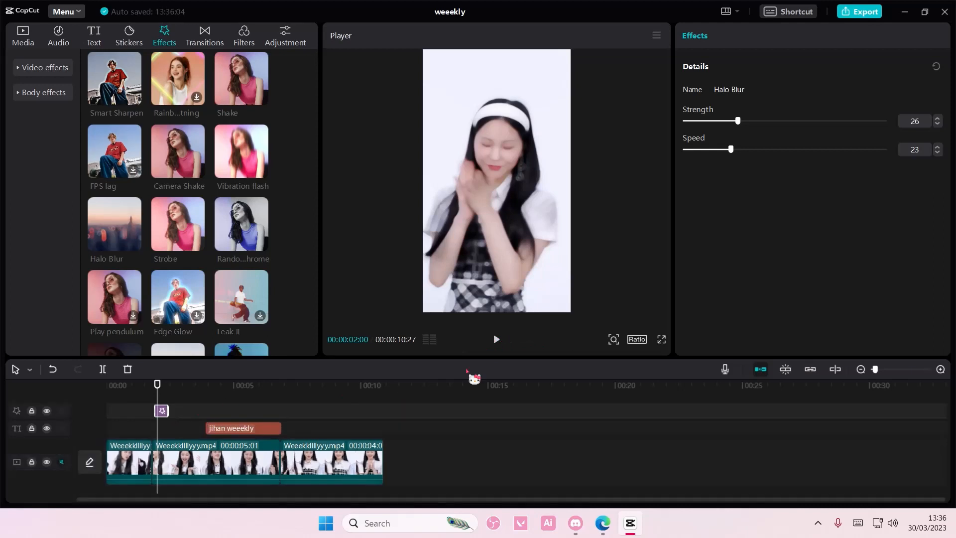
click(497, 340)
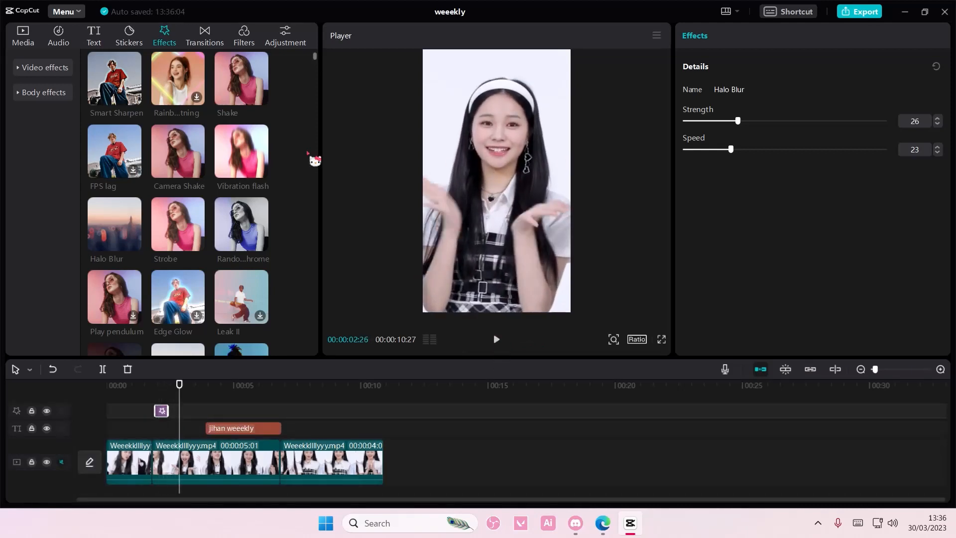
Preview the Garden filter from the featured filters on the video.
click(244, 37)
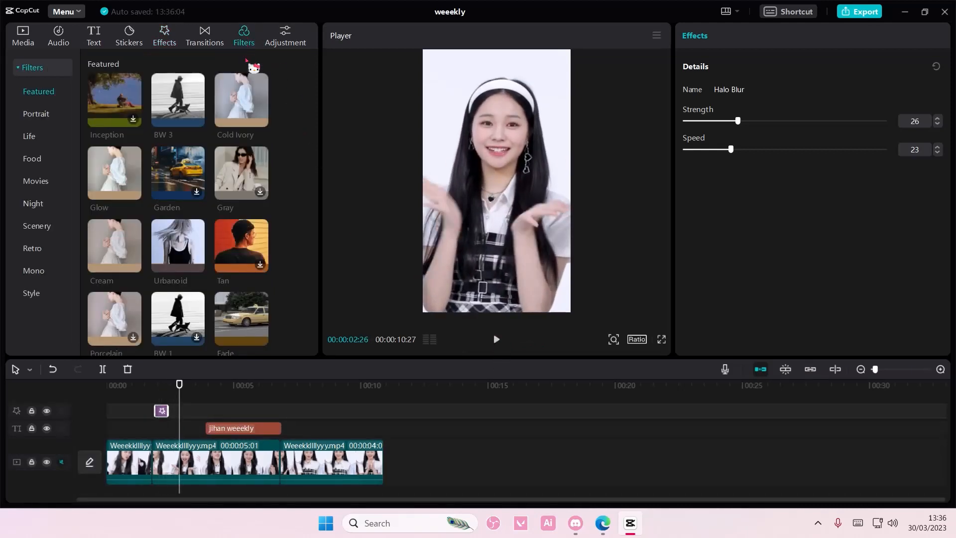
click(247, 176)
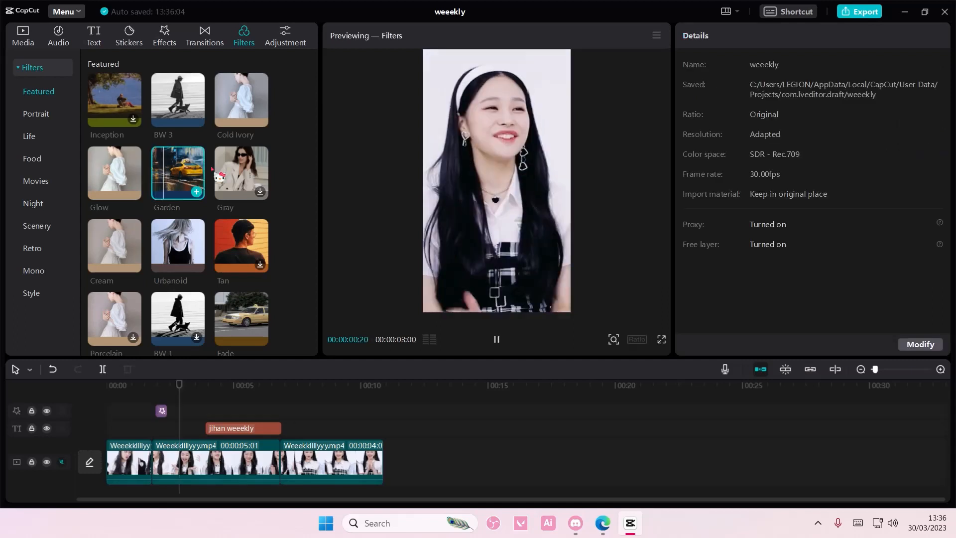
Add the Bubble blur transition between the first and middle segments and play back the cut.
click(208, 44)
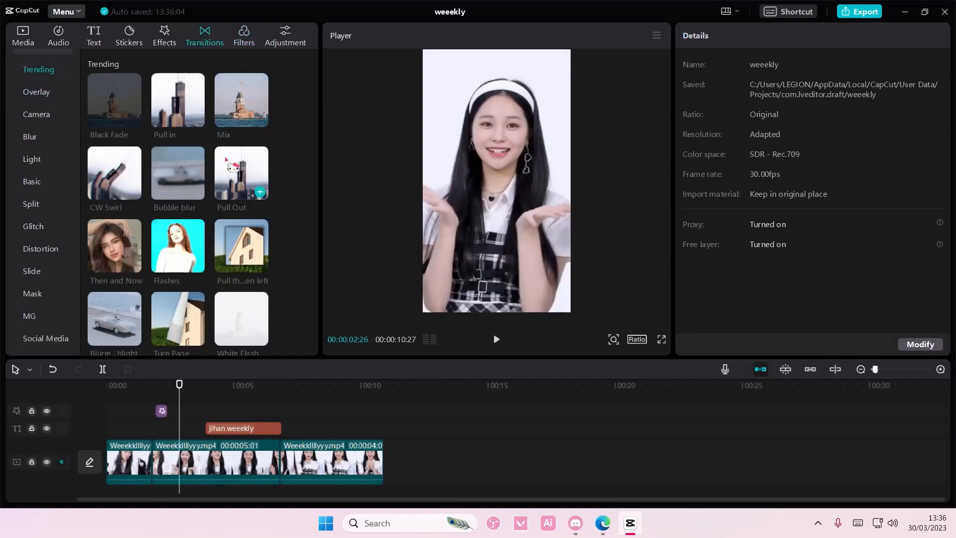
click(197, 191)
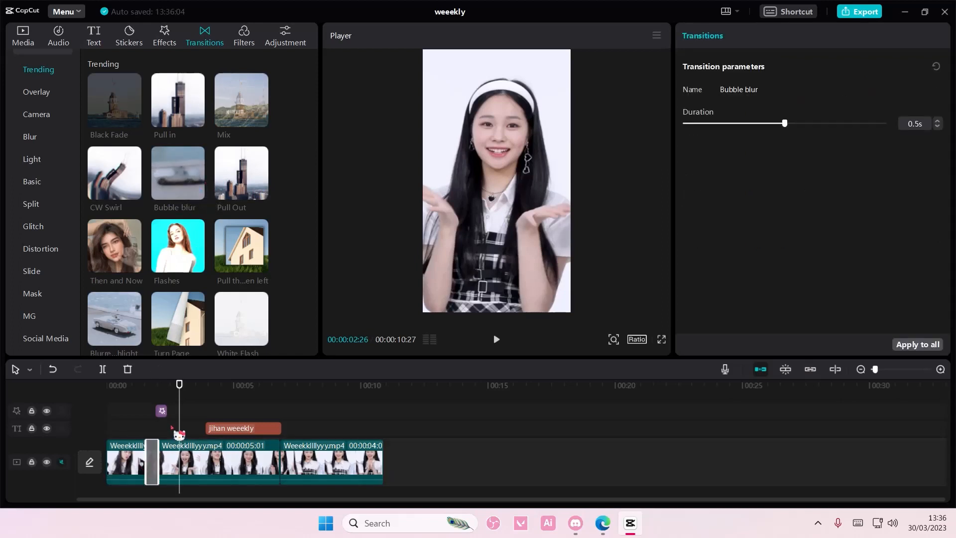
drag(177, 430, 146, 437)
click(493, 340)
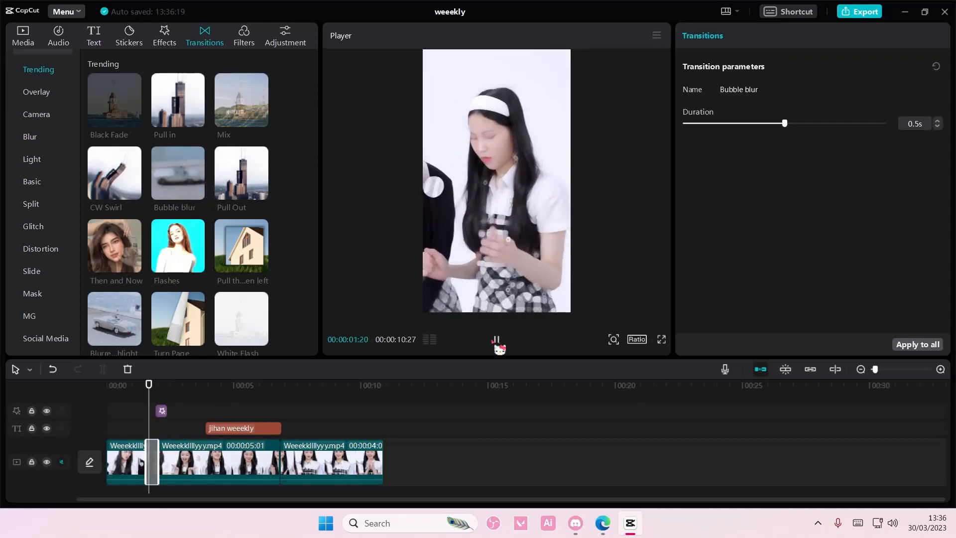
Try the Zeke 39.CUBE LUT on the middle segment, and apply Oranges.cube instead.
click(248, 462)
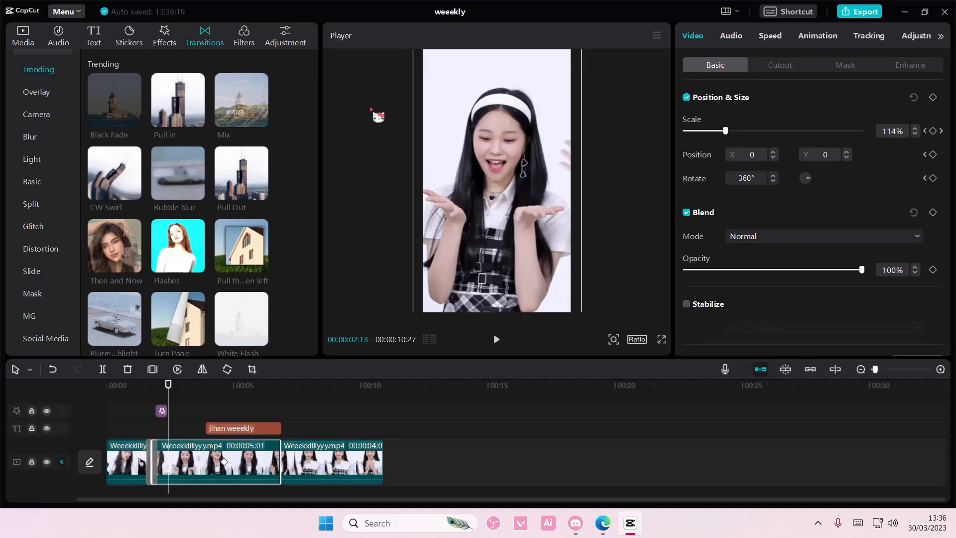
click(300, 41)
click(916, 37)
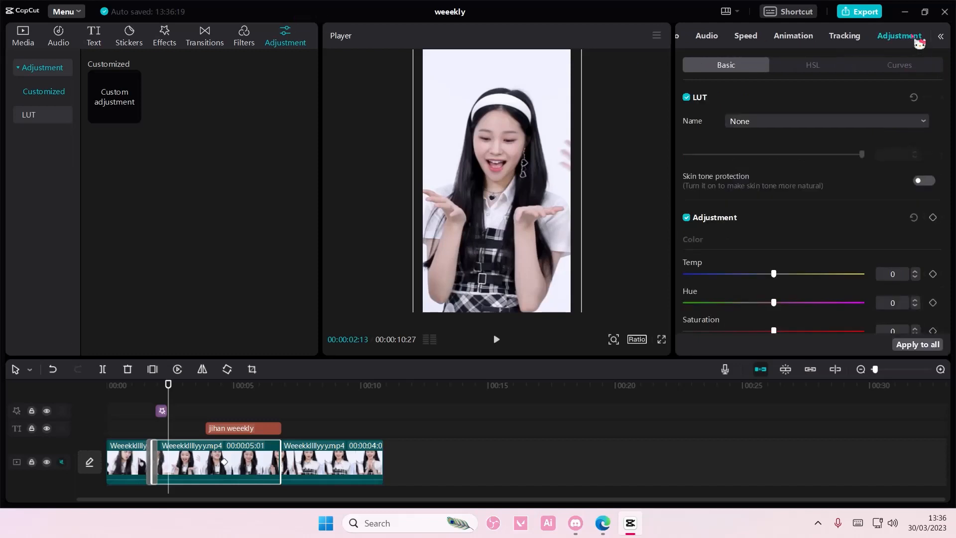
click(872, 121)
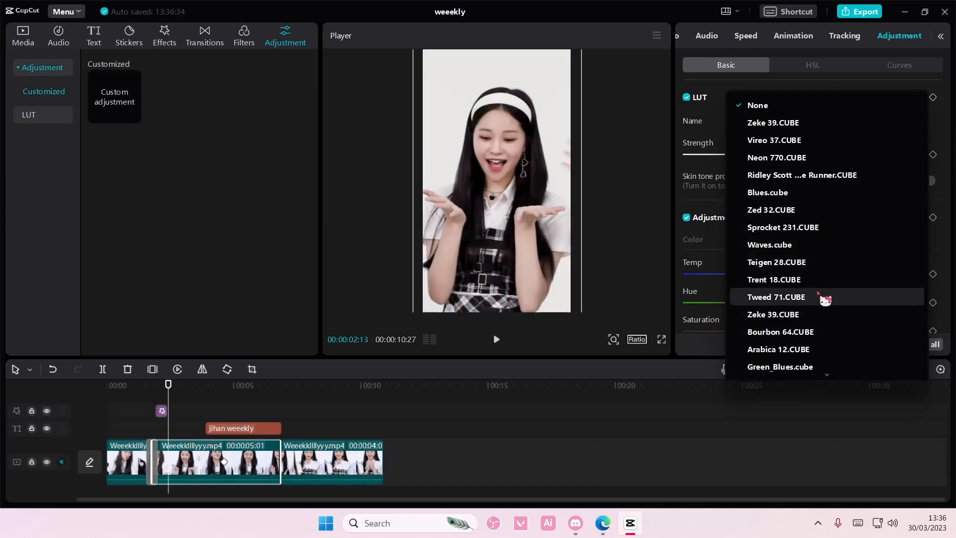
click(819, 313)
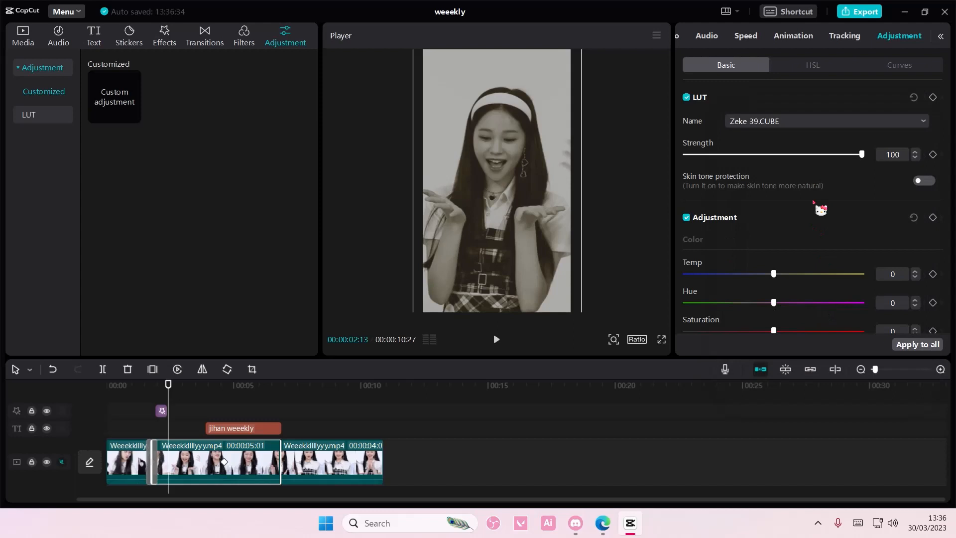
click(832, 124)
scroll(832, 303, down, 5)
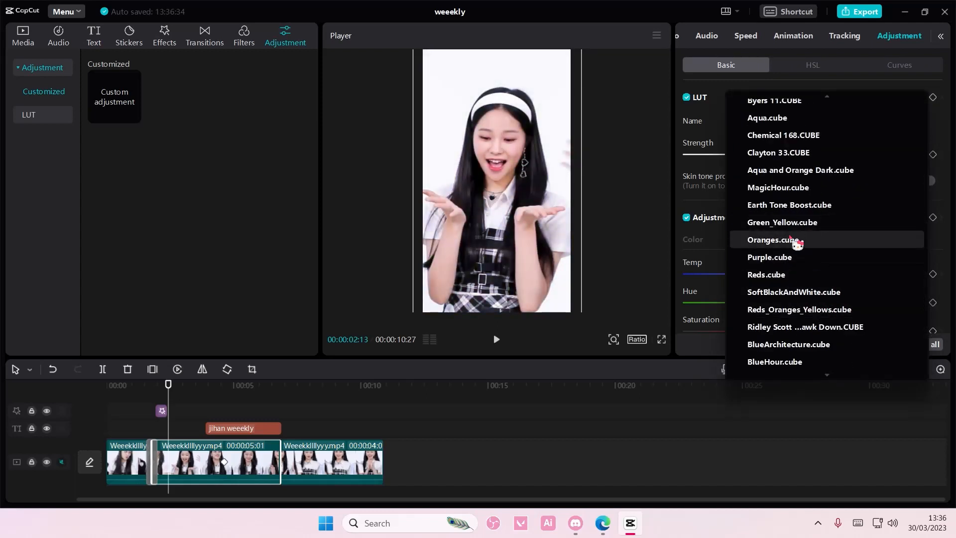
click(792, 241)
Set the middle segment's LUT strength to 100 and its Sharpen adjustment to 50.
drag(830, 155, 869, 231)
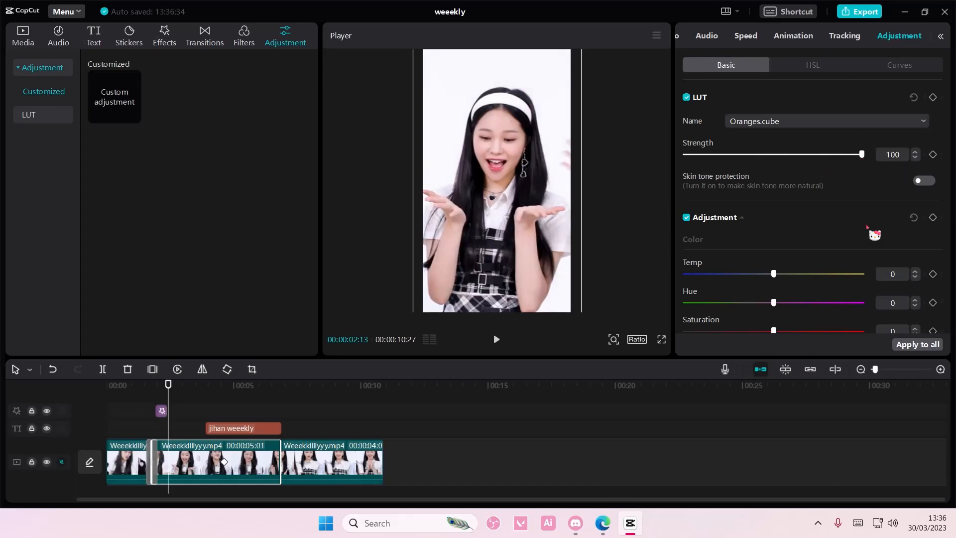
scroll(869, 199, down, 5)
drag(741, 286, 775, 287)
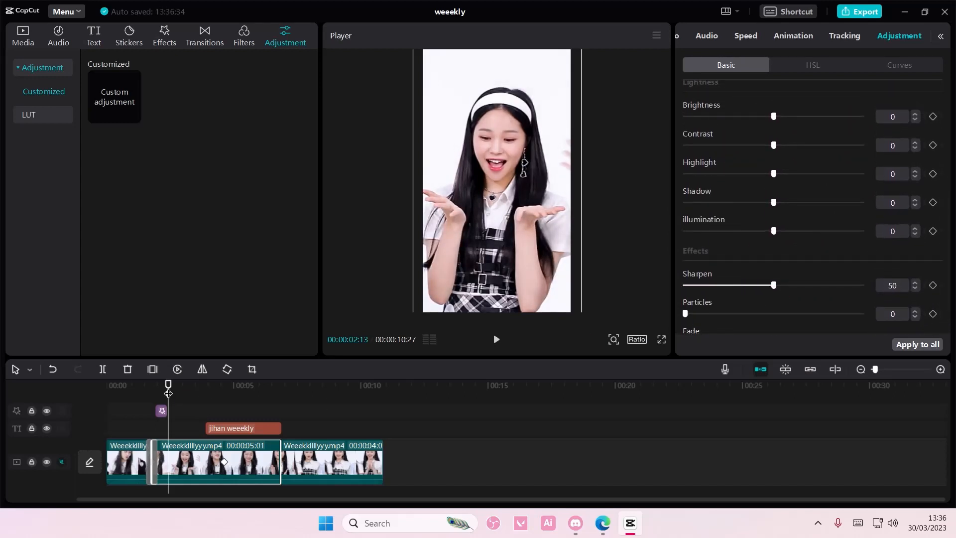
Play back the edit from late in the first segment through the transition, blur effect, zoom and title.
drag(168, 393, 137, 414)
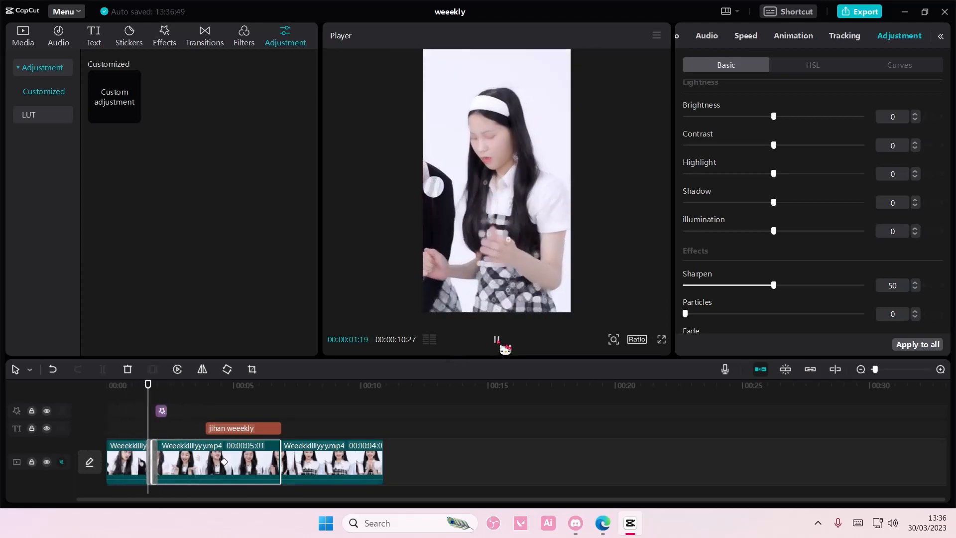
click(497, 340)
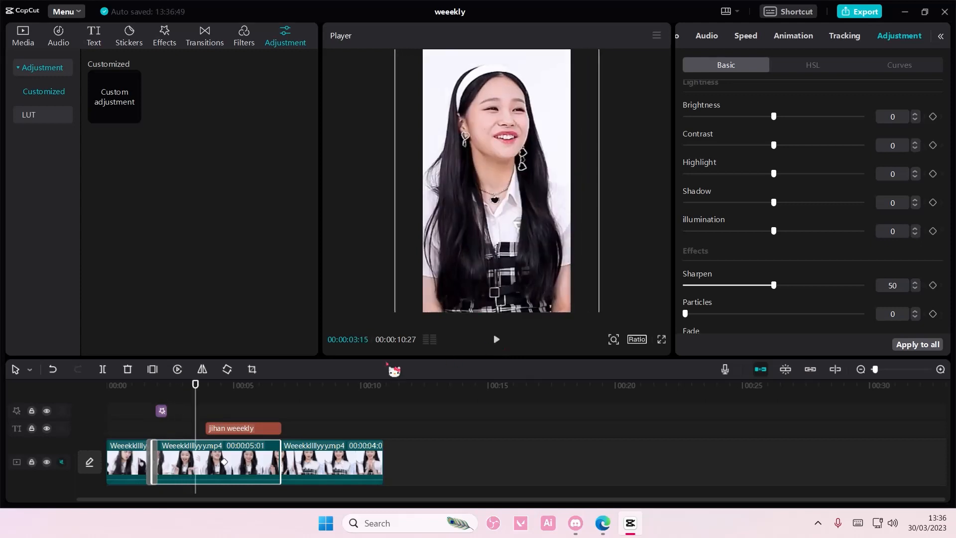
drag(184, 400, 136, 401)
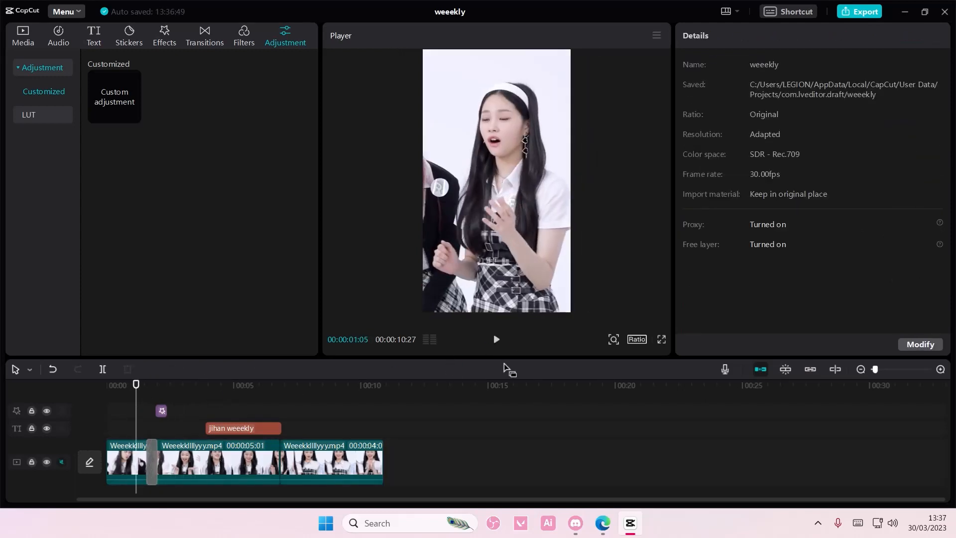
click(498, 341)
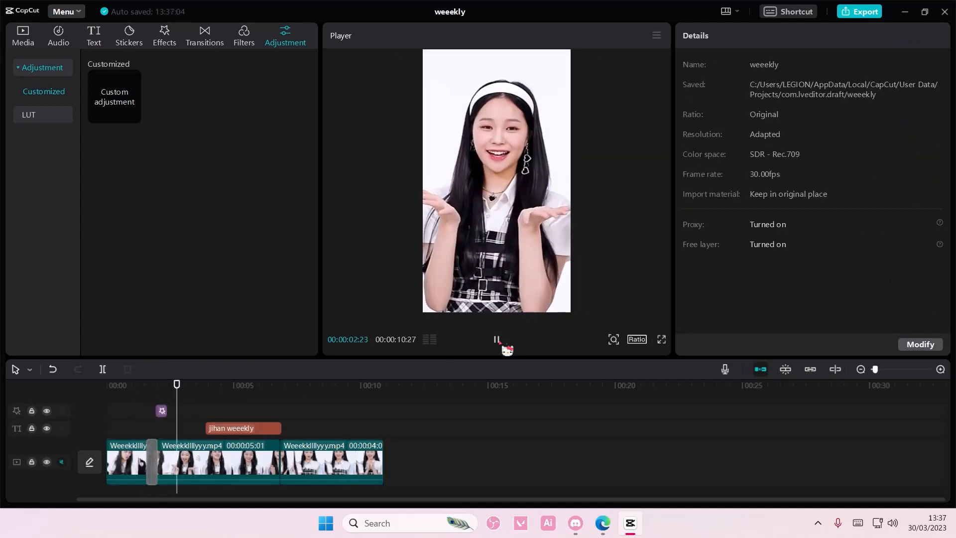
click(497, 340)
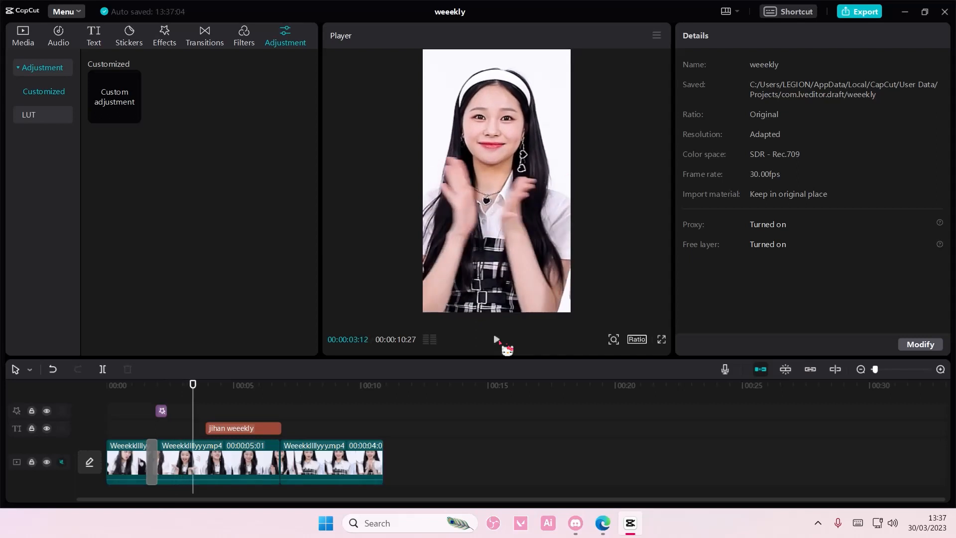
click(497, 340)
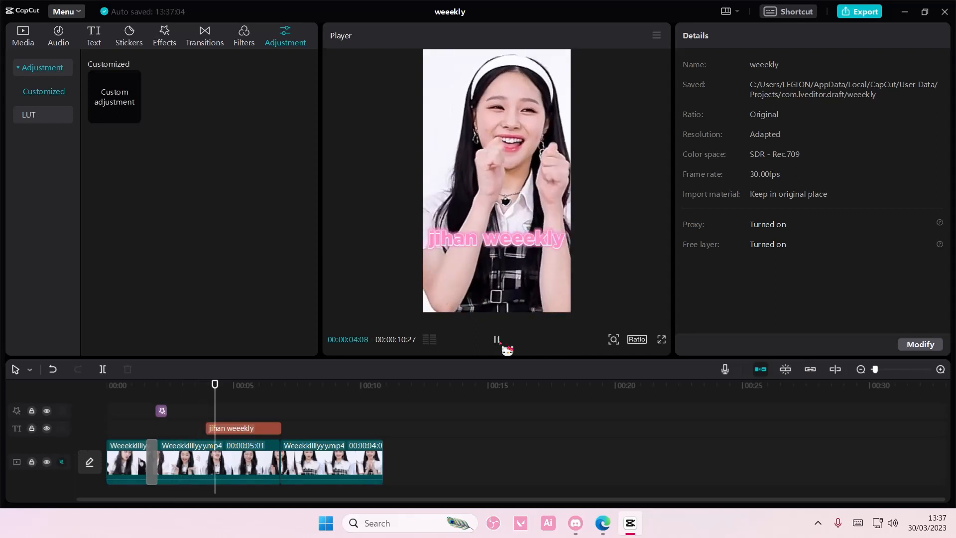
click(497, 340)
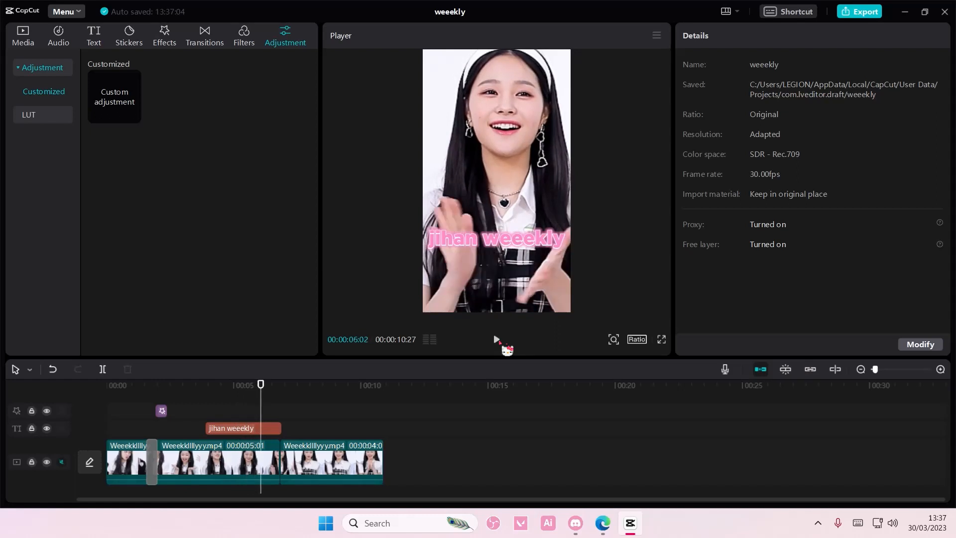